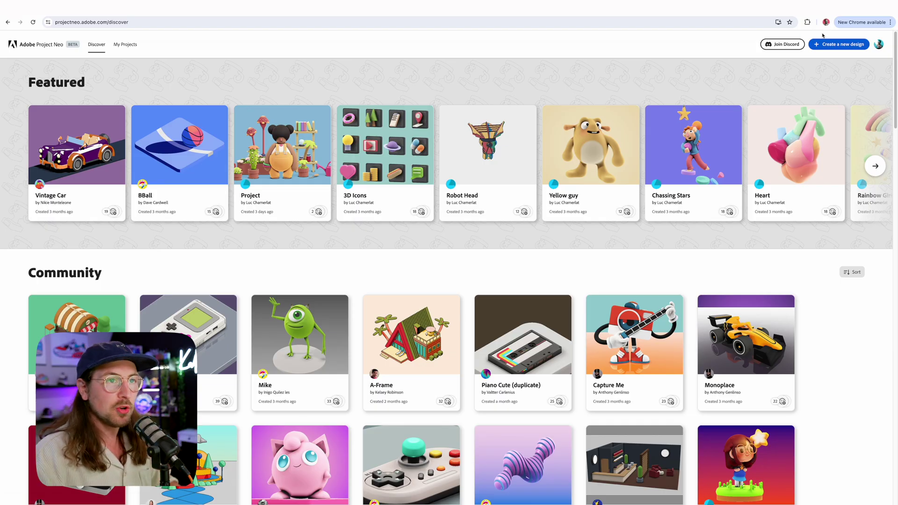
Create a new design and delete the default cube and the floor slab beneath it
{"action": "left_click", "coordinate": [832, 48]}
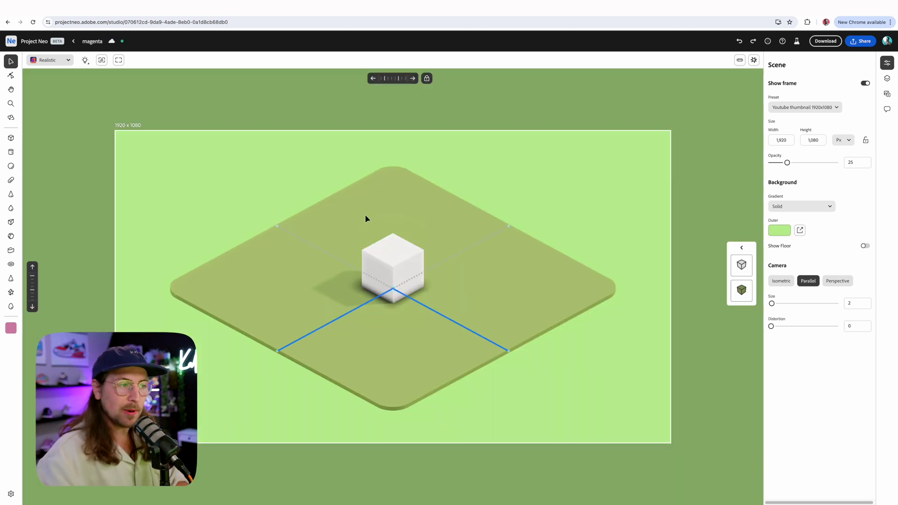
{"action": "right_click_drag", "start_coordinate": [378, 250], "coordinate": [330, 277]}
{"action": "left_click_drag", "start_coordinate": [330, 276], "coordinate": [445, 247]}
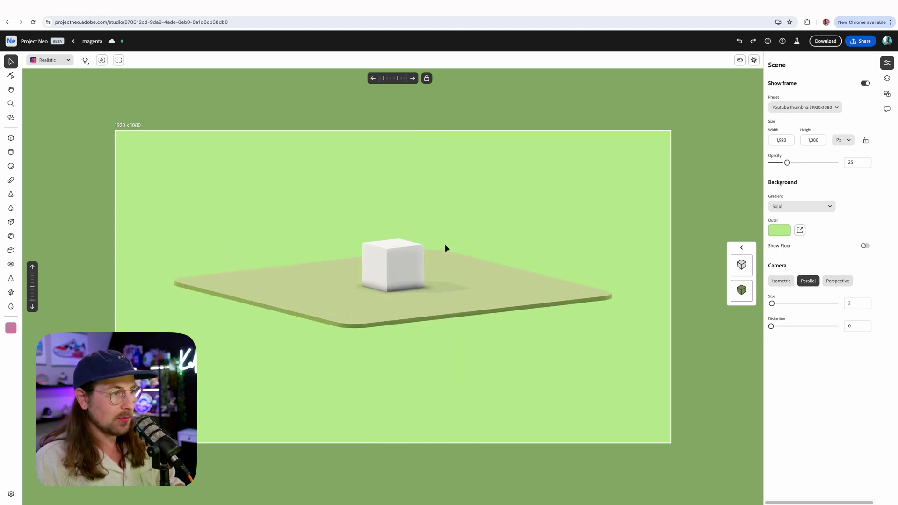
{"action": "key", "text": "v"}
{"action": "left_click", "coordinate": [381, 257]}
{"action": "key", "text": "Delete"}
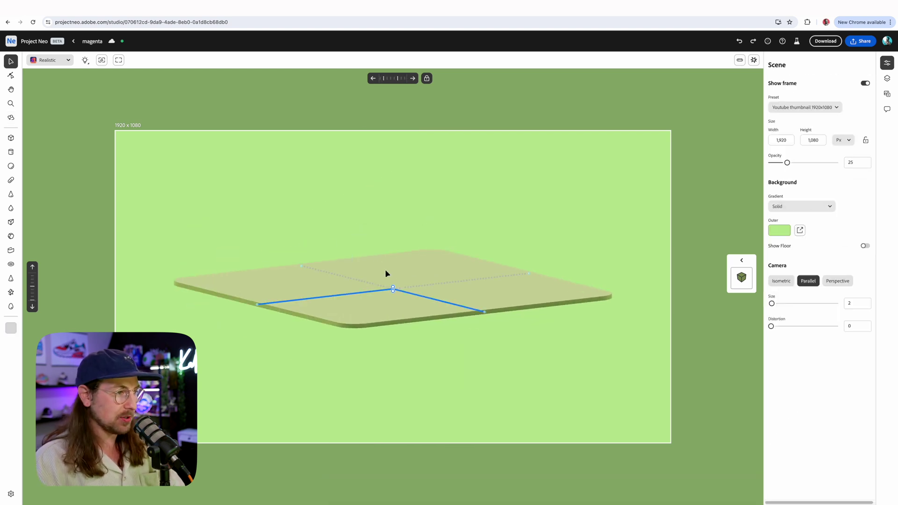
{"action": "left_click", "coordinate": [386, 273]}
{"action": "key", "text": "Delete"}
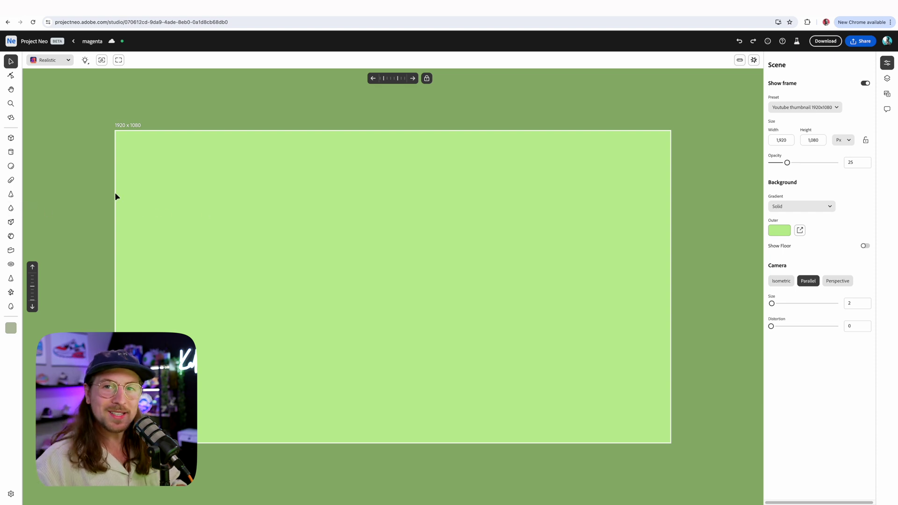
Add a torus to the empty scene and scale it to about 0.505 wide and deep and 0.101 high
{"action": "left_click", "coordinate": [10, 278]}
{"action": "left_click", "coordinate": [315, 291]}
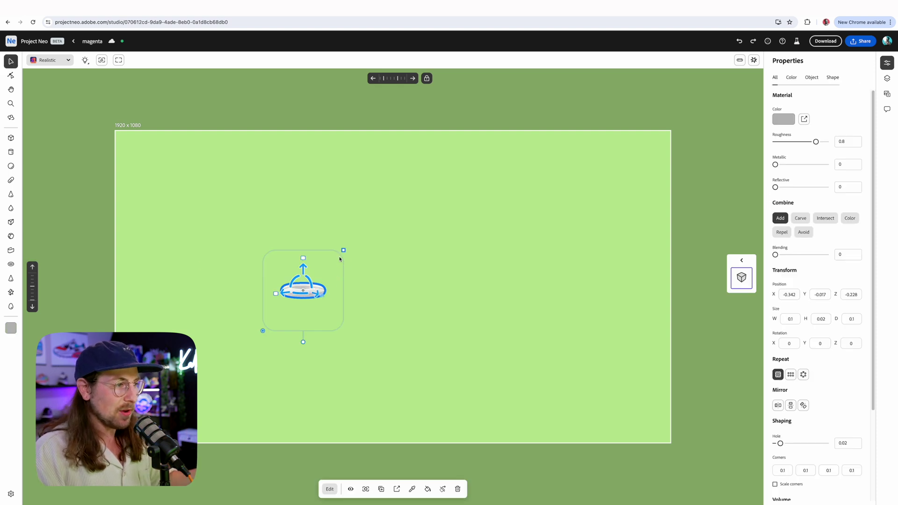
{"action": "left_click_drag", "start_coordinate": [343, 251], "coordinate": [426, 219]}
{"action": "right_click_drag", "start_coordinate": [447, 247], "coordinate": [472, 289]}
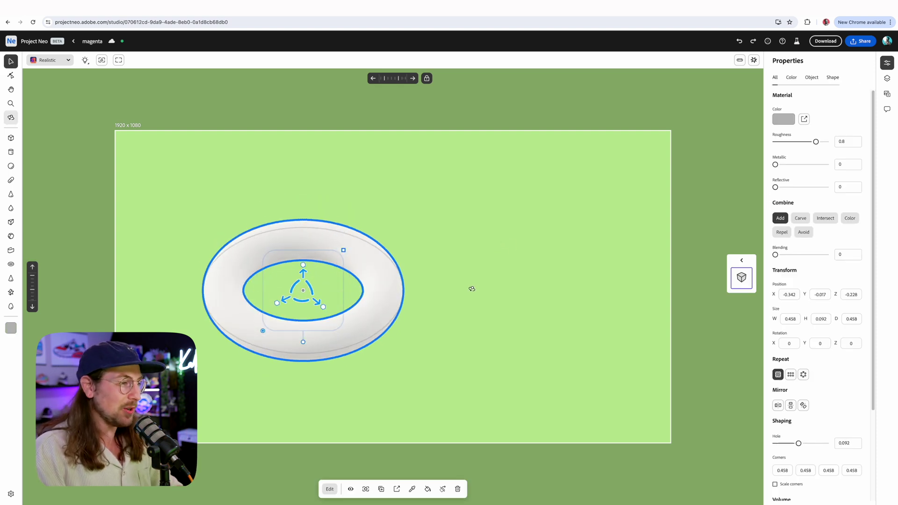
{"action": "middle_click_drag", "start_coordinate": [472, 289], "coordinate": [451, 265]}
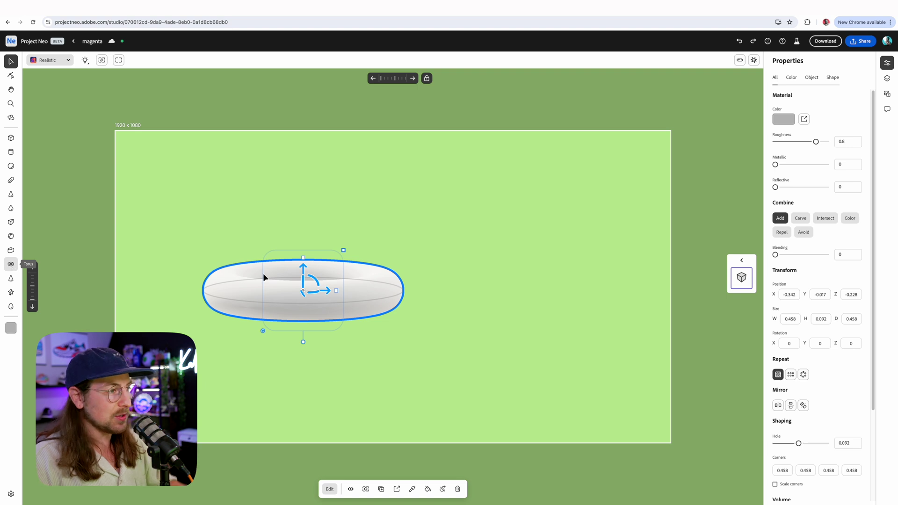
{"action": "right_click_drag", "start_coordinate": [309, 273], "coordinate": [348, 283]}
{"action": "left_click_drag", "start_coordinate": [323, 317], "coordinate": [338, 330]}
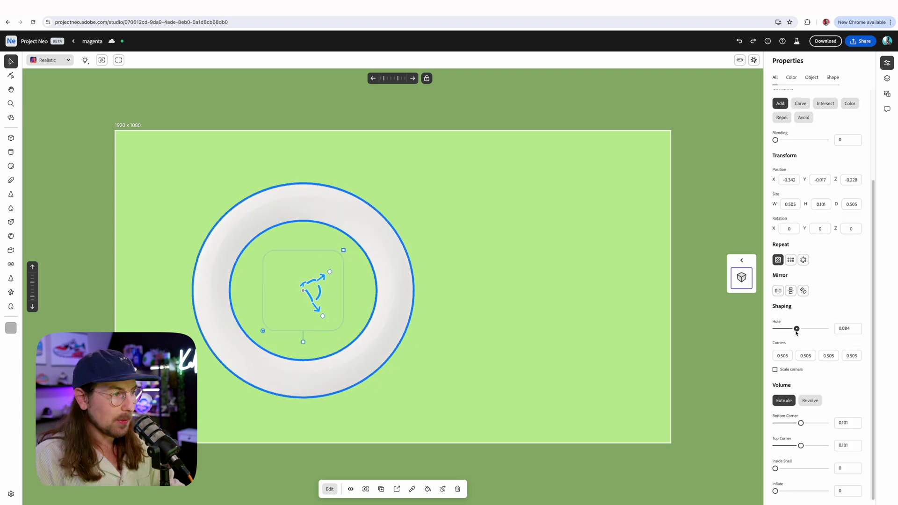
Narrow the torus's opening by setting its hole value to about 0.163
{"action": "left_click_drag", "start_coordinate": [795, 331], "coordinate": [817, 332]}
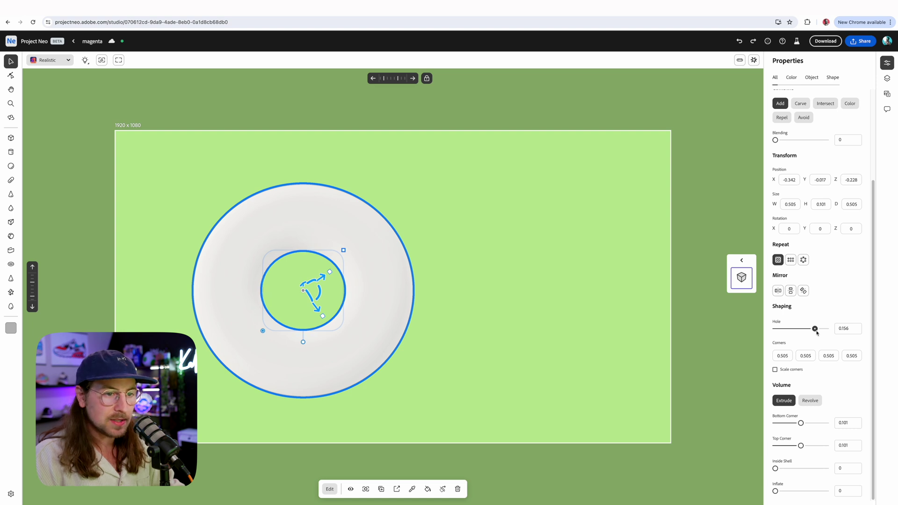
{"action": "mouse_move", "coordinate": [511, 350]}
{"action": "right_mouse_down"}
{"action": "mouse_move", "coordinate": [451, 290]}
{"action": "mouse_move", "coordinate": [499, 347]}
{"action": "right_mouse_up"}
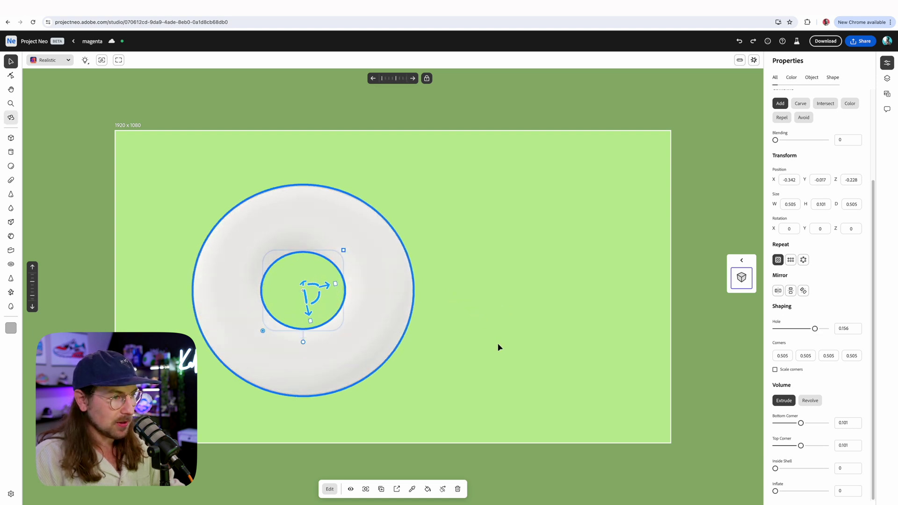
{"action": "left_click_drag", "start_coordinate": [817, 332], "coordinate": [814, 333]}
{"action": "right_click_drag", "start_coordinate": [388, 335], "coordinate": [316, 263]}
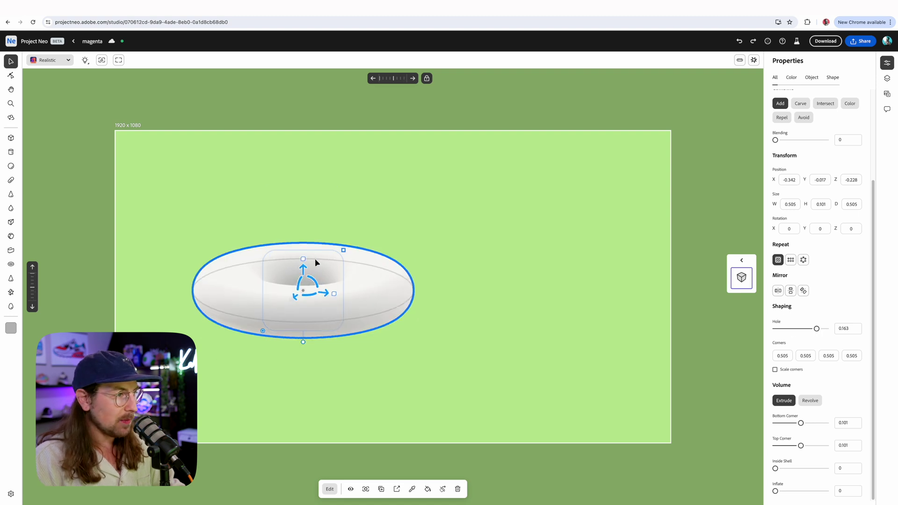
Raise the torus's height to about 0.145 and set its bottom corner to about 0.104 and top corner to about 0.134
{"action": "left_click_drag", "start_coordinate": [302, 261], "coordinate": [303, 246]}
{"action": "right_click_drag", "start_coordinate": [429, 303], "coordinate": [284, 256]}
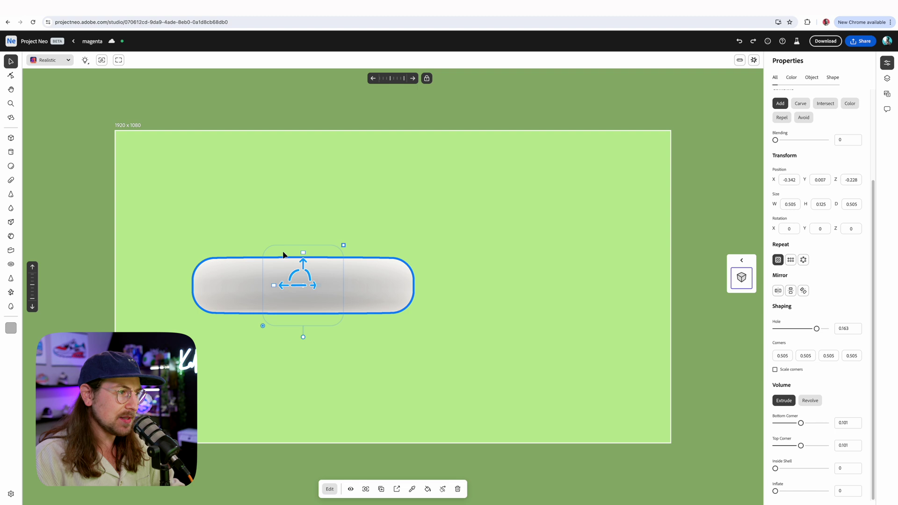
{"action": "left_click_drag", "start_coordinate": [307, 255], "coordinate": [305, 247]}
{"action": "right_click_drag", "start_coordinate": [305, 247], "coordinate": [440, 276]}
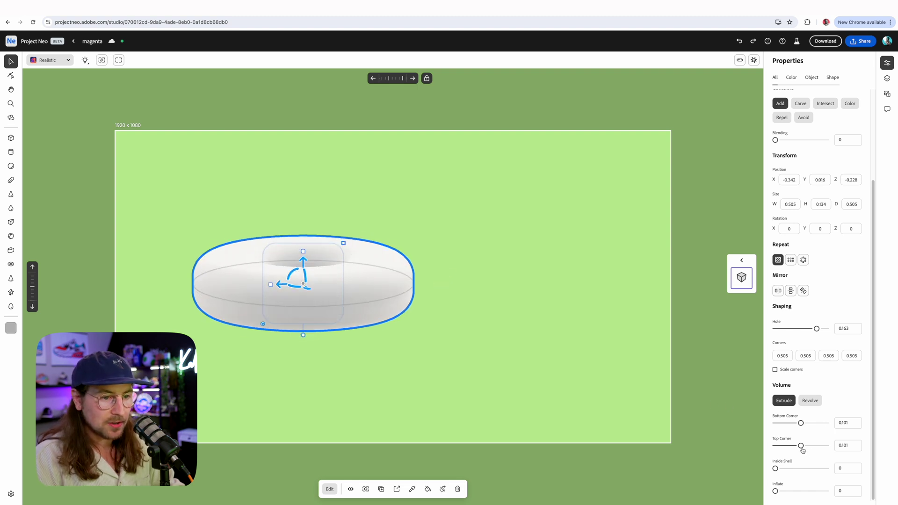
{"action": "left_click_drag", "start_coordinate": [803, 450], "coordinate": [802, 424]}
{"action": "left_click_drag", "start_coordinate": [303, 253], "coordinate": [303, 249]}
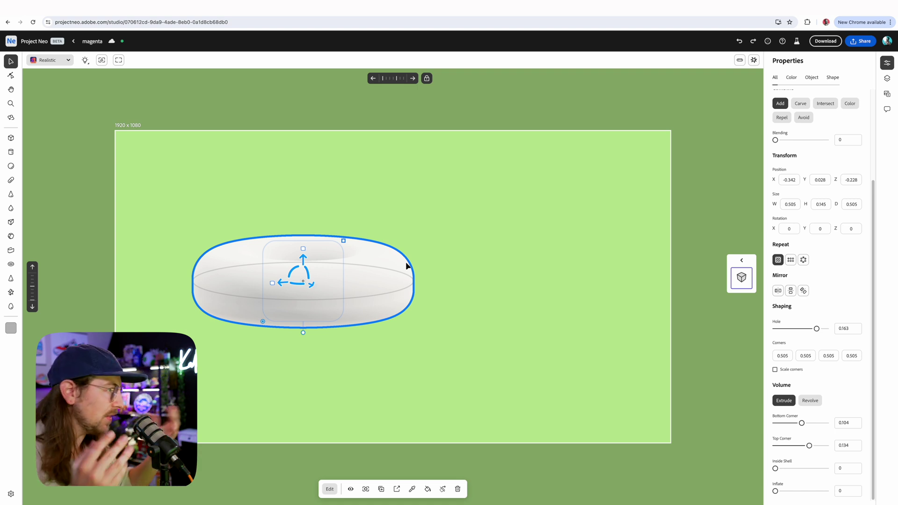
{"action": "mouse_move", "coordinate": [406, 264]}
{"action": "right_mouse_down"}
{"action": "mouse_move", "coordinate": [457, 292]}
{"action": "mouse_move", "coordinate": [392, 251]}
{"action": "mouse_move", "coordinate": [395, 258]}
{"action": "right_mouse_up"}
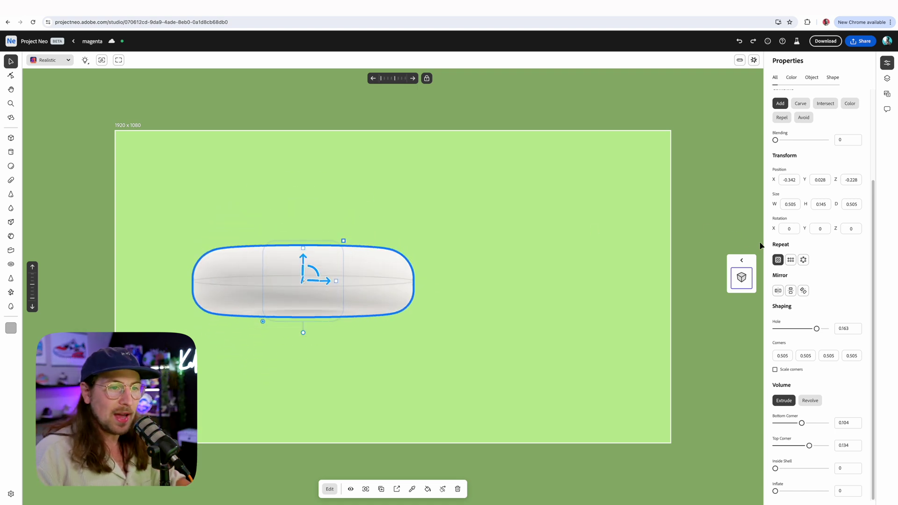
Change the torus's solid material color to golden brown, #ad7e26
{"action": "scroll", "coordinate": [819, 238], "scroll_direction": "up", "scroll_amount": 1}
{"action": "scroll", "coordinate": [820, 238], "scroll_direction": "up", "scroll_amount": 3}
{"action": "left_click", "coordinate": [785, 120]}
{"action": "left_click_drag", "start_coordinate": [844, 202], "coordinate": [842, 212]}
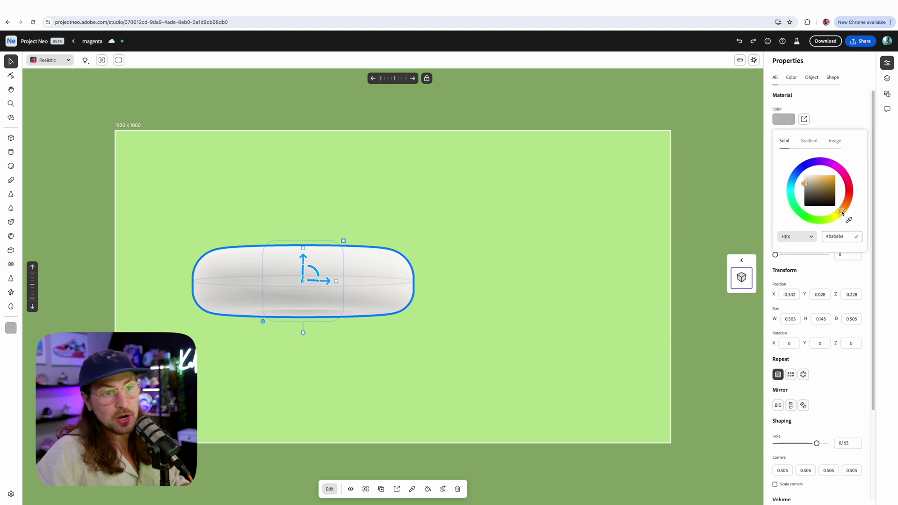
{"action": "left_click", "coordinate": [821, 185]}
{"action": "left_click", "coordinate": [824, 180]}
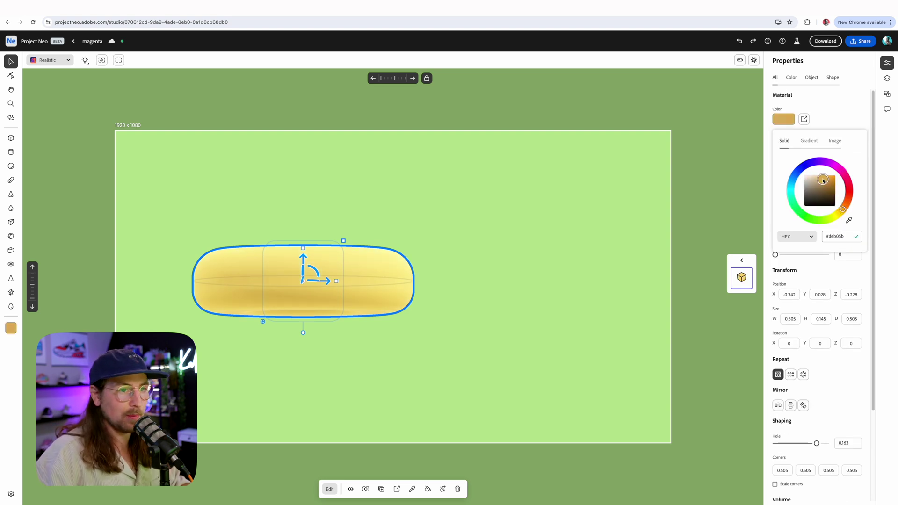
{"action": "left_click", "coordinate": [829, 186]}
Make the golden dough glossier by setting its roughness to about 0.293
{"action": "left_click_drag", "start_coordinate": [561, 159], "coordinate": [533, 190], "text": "alt"}
{"action": "left_click_drag", "start_coordinate": [817, 142], "coordinate": [789, 145]}
{"action": "left_click", "coordinate": [789, 144]}
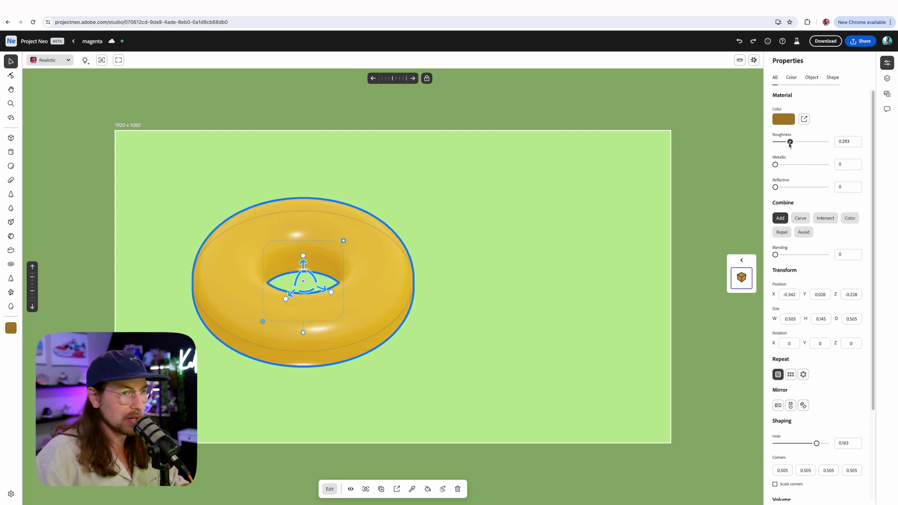
{"action": "left_click_drag", "start_coordinate": [394, 235], "coordinate": [367, 211], "text": "alt"}
{"action": "key", "text": "space"}
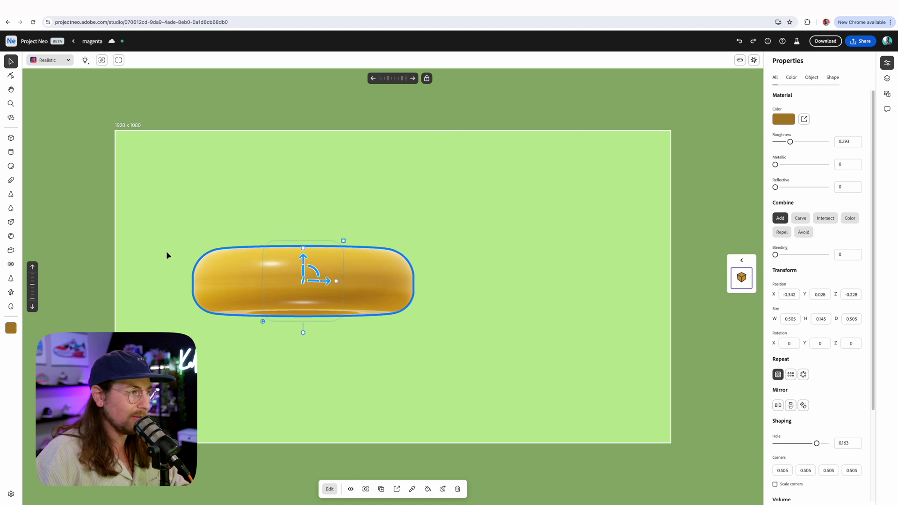
Duplicate the golden torus and move the copy straight up to about Y 0.402
{"action": "left_click", "coordinate": [166, 255]}
{"action": "left_click_drag", "start_coordinate": [164, 254], "coordinate": [321, 281]}
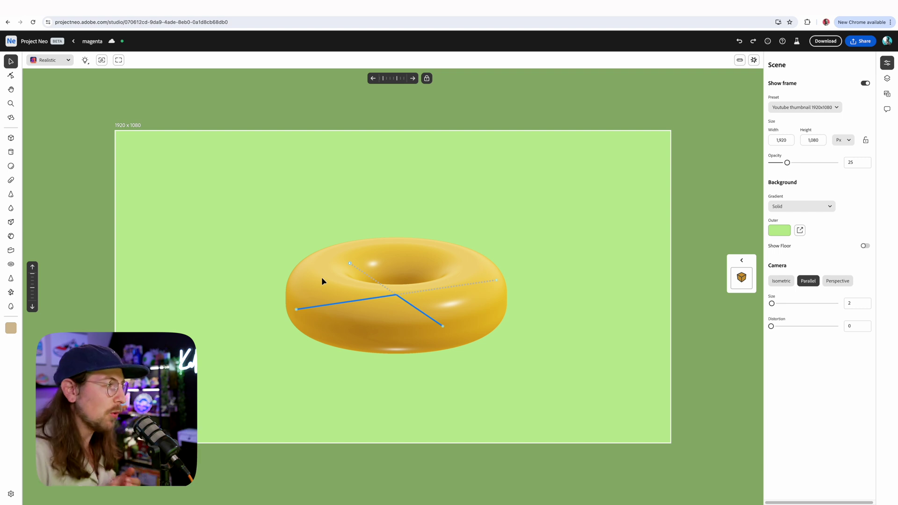
{"action": "left_click_drag", "start_coordinate": [256, 271], "coordinate": [248, 263]}
{"action": "left_click", "coordinate": [370, 319]}
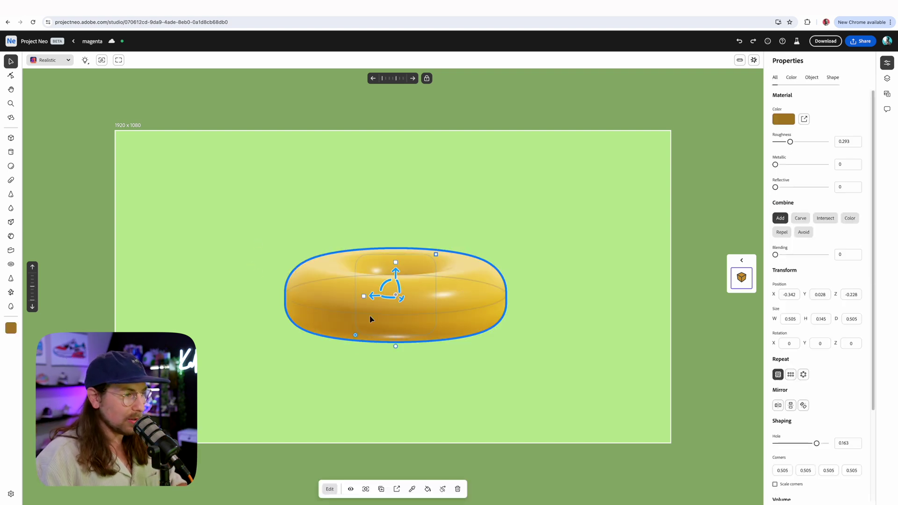
{"action": "key", "text": "ctrl+d"}
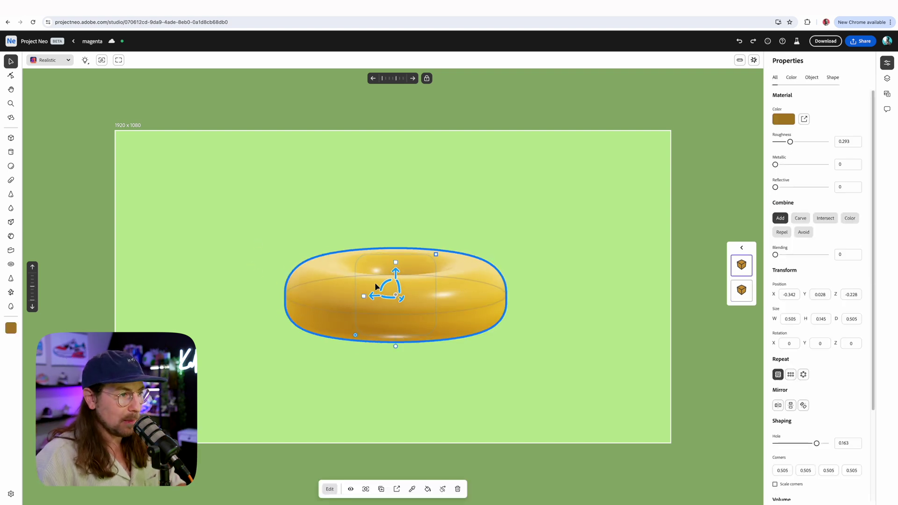
{"action": "left_click_drag", "start_coordinate": [398, 276], "coordinate": [397, 196]}
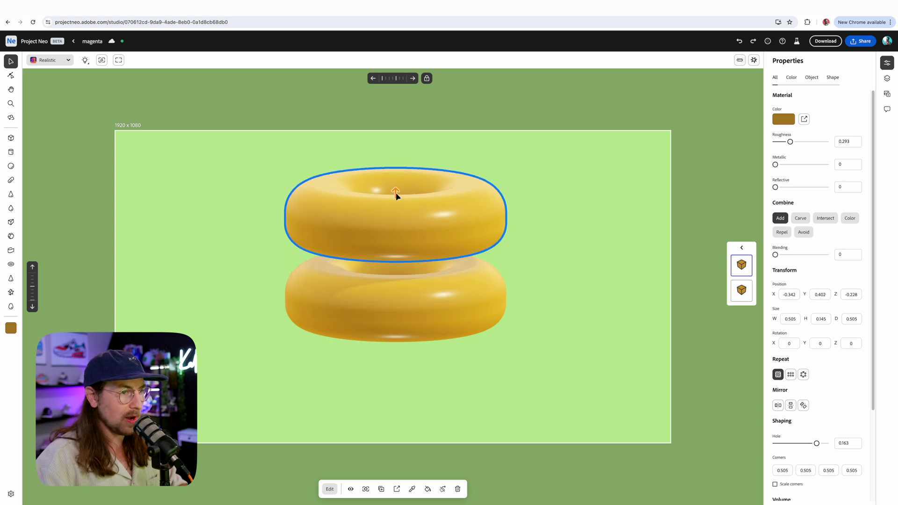
Color the upper torus bright magenta for the icing and reduce its roughness to about 0.018
{"action": "left_click", "coordinate": [783, 120]}
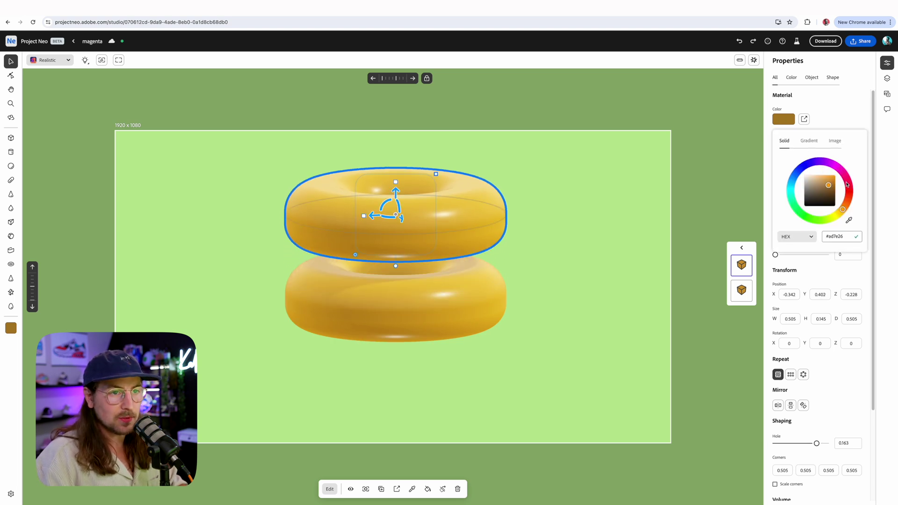
{"action": "left_click", "coordinate": [841, 168]}
{"action": "left_click_drag", "start_coordinate": [829, 184], "coordinate": [824, 181]}
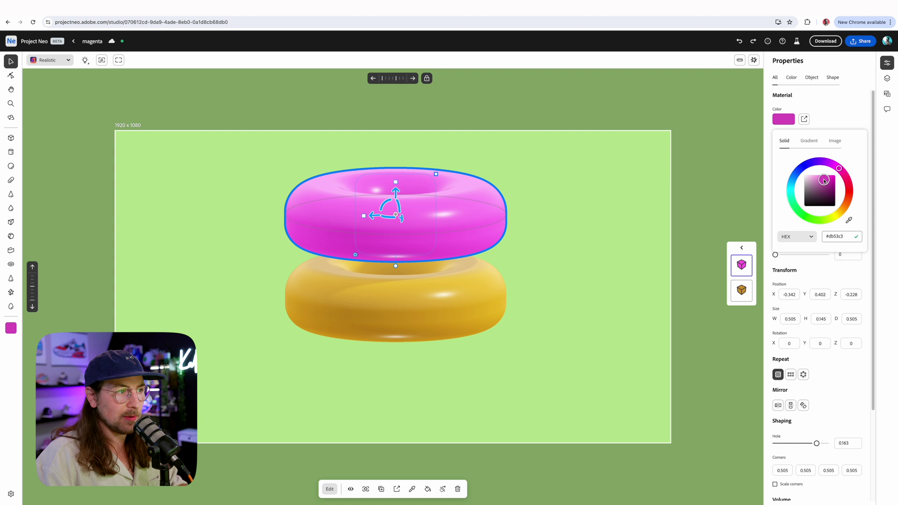
{"action": "left_click", "coordinate": [853, 117]}
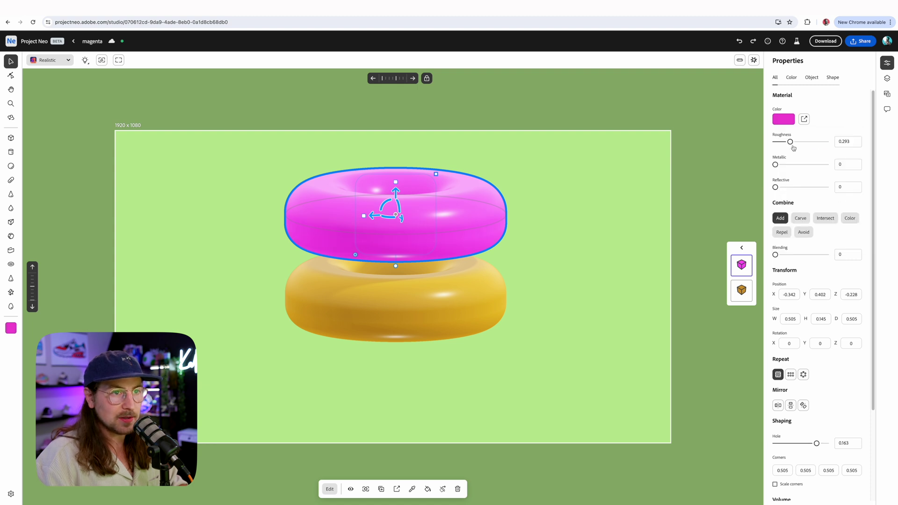
{"action": "left_click_drag", "start_coordinate": [783, 149], "coordinate": [783, 150]}
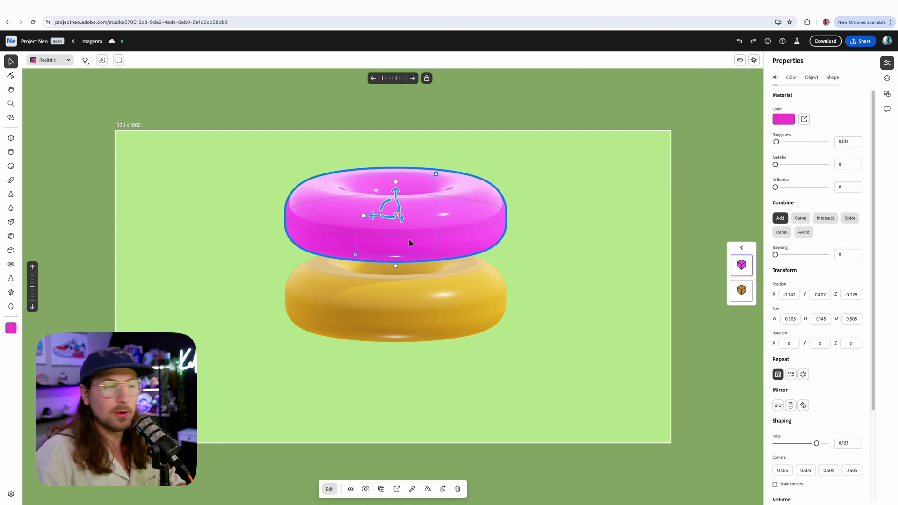
Lower the magenta icing onto the dough at about Y 0.075 and reduce its height to about 0.101
{"action": "left_click_drag", "start_coordinate": [395, 195], "coordinate": [394, 265]}
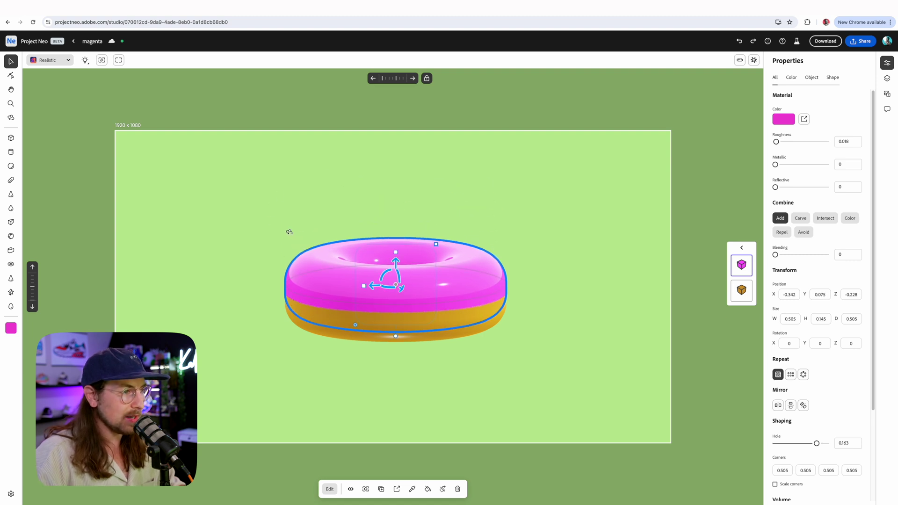
{"action": "left_click_drag", "start_coordinate": [290, 231], "coordinate": [318, 255], "text": "alt"}
{"action": "scroll", "coordinate": [826, 415], "scroll_direction": "down", "scroll_amount": 3}
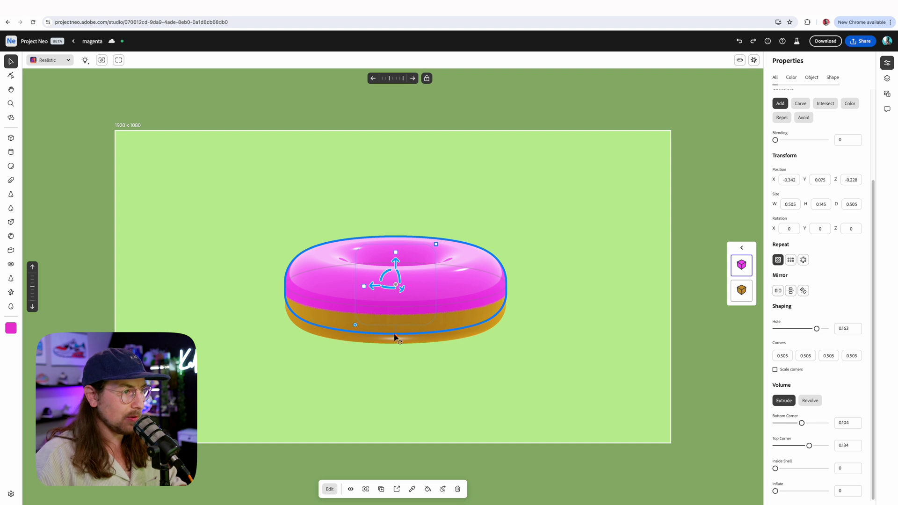
{"action": "mouse_move", "coordinate": [396, 252]}
{"action": "left_mouse_down"}
{"action": "mouse_move", "coordinate": [395, 238]}
{"action": "mouse_move", "coordinate": [395, 262]}
{"action": "left_mouse_up"}
{"action": "key", "text": "o"}
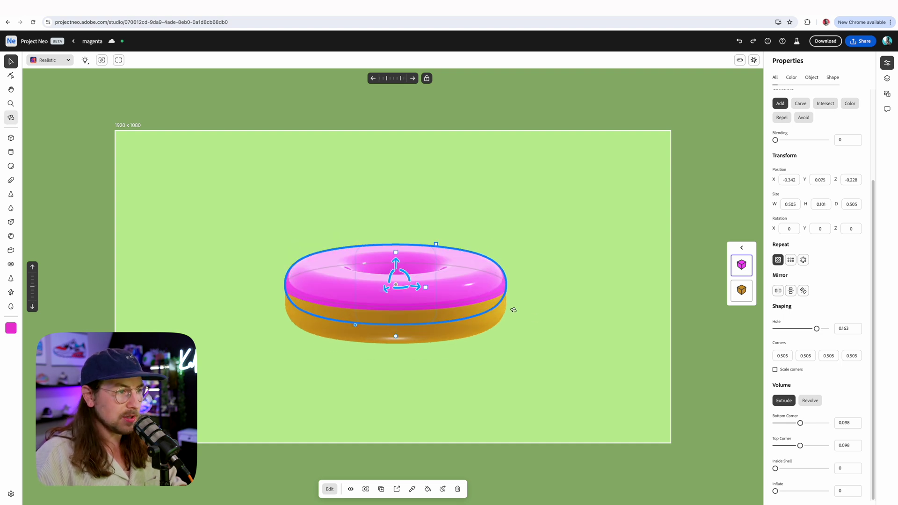
{"action": "left_click_drag", "start_coordinate": [524, 295], "coordinate": [532, 302]}
{"action": "key", "text": "v"}
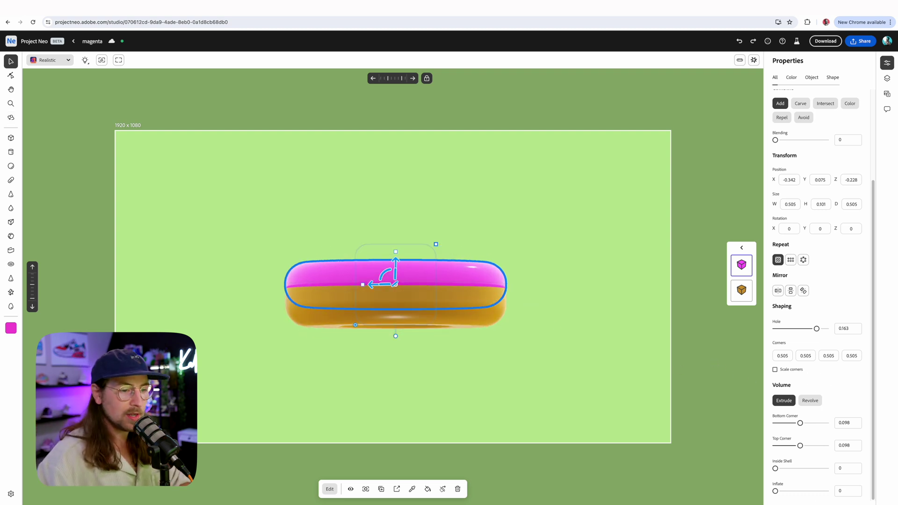
Inflate the magenta icing by about 0.007 and set its bottom corner to about 0.045 and top corner to about 0.101
{"action": "left_click_drag", "start_coordinate": [776, 491], "coordinate": [777, 491]}
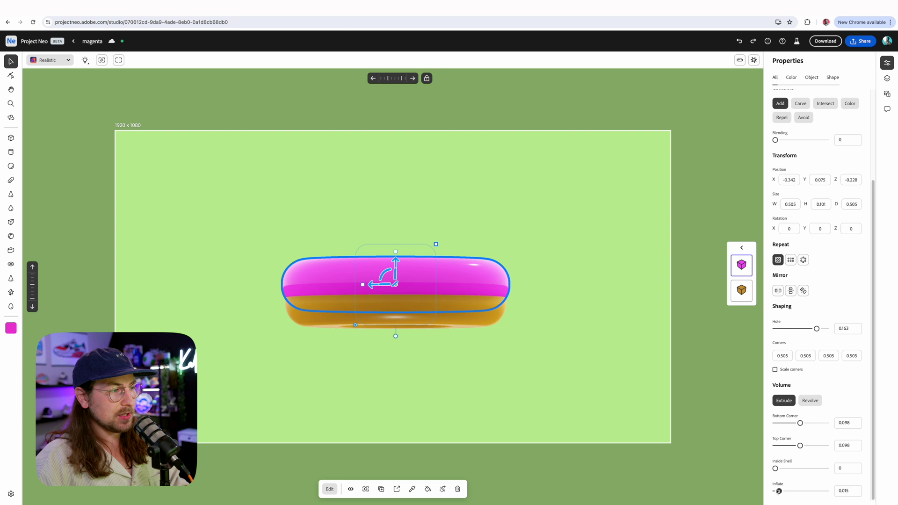
{"action": "key", "text": "o"}
{"action": "mouse_move", "coordinate": [457, 415]}
{"action": "left_mouse_down"}
{"action": "mouse_move", "coordinate": [473, 421]}
{"action": "mouse_move", "coordinate": [437, 419]}
{"action": "mouse_move", "coordinate": [444, 413]}
{"action": "left_mouse_up"}
{"action": "key", "text": "v"}
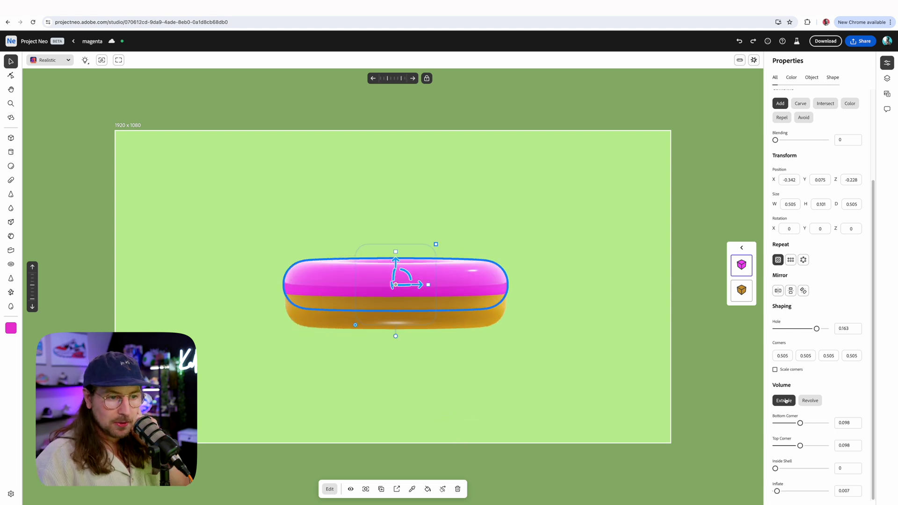
{"action": "left_click_drag", "start_coordinate": [800, 445], "coordinate": [786, 426]}
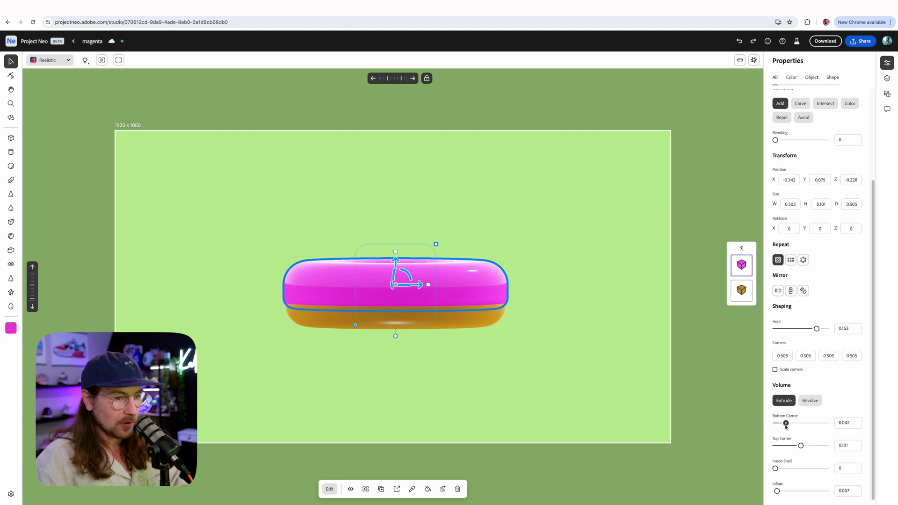
{"action": "mouse_move", "coordinate": [463, 262]}
{"action": "left_mouse_down"}
{"action": "mouse_move", "coordinate": [465, 247]}
{"action": "mouse_move", "coordinate": [472, 269]}
{"action": "left_mouse_up"}
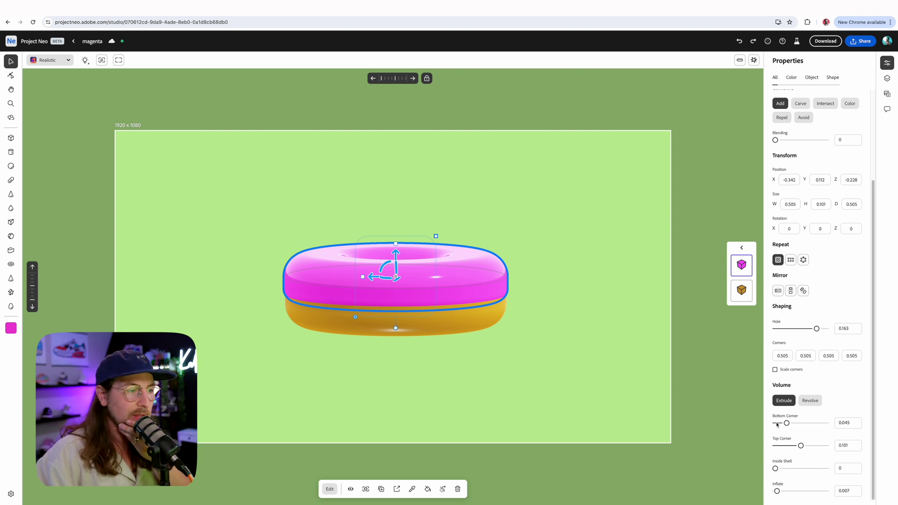
Adjust the bottom corner rounding of the golden dough torus
{"action": "left_click", "coordinate": [464, 330]}
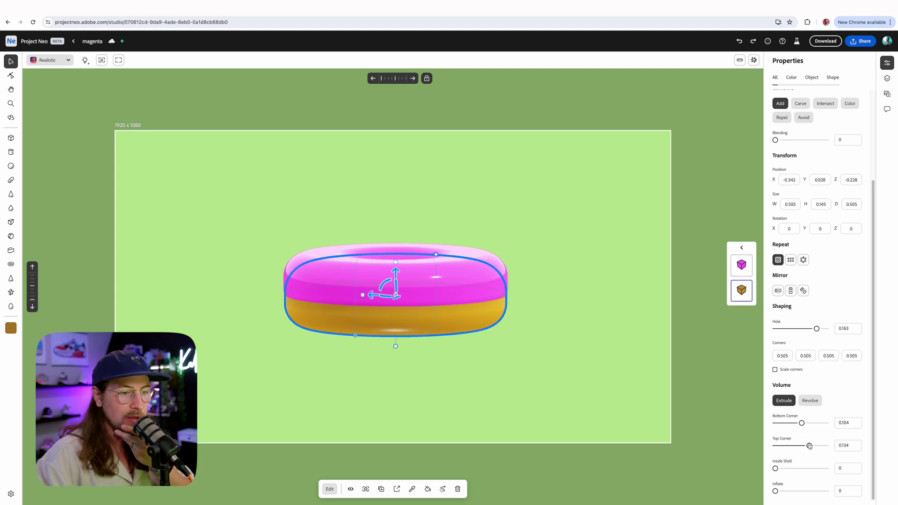
{"action": "mouse_move", "coordinate": [802, 425]}
{"action": "left_mouse_down"}
{"action": "mouse_move", "coordinate": [778, 424]}
{"action": "mouse_move", "coordinate": [842, 424]}
{"action": "mouse_move", "coordinate": [770, 425]}
{"action": "mouse_move", "coordinate": [787, 426]}
{"action": "left_mouse_up"}
{"action": "left_click", "coordinate": [460, 281]}
{"action": "left_click", "coordinate": [504, 355]}
{"action": "right_click_drag", "start_coordinate": [408, 348], "coordinate": [345, 336]}
{"action": "left_click_drag", "start_coordinate": [346, 336], "coordinate": [381, 351]}
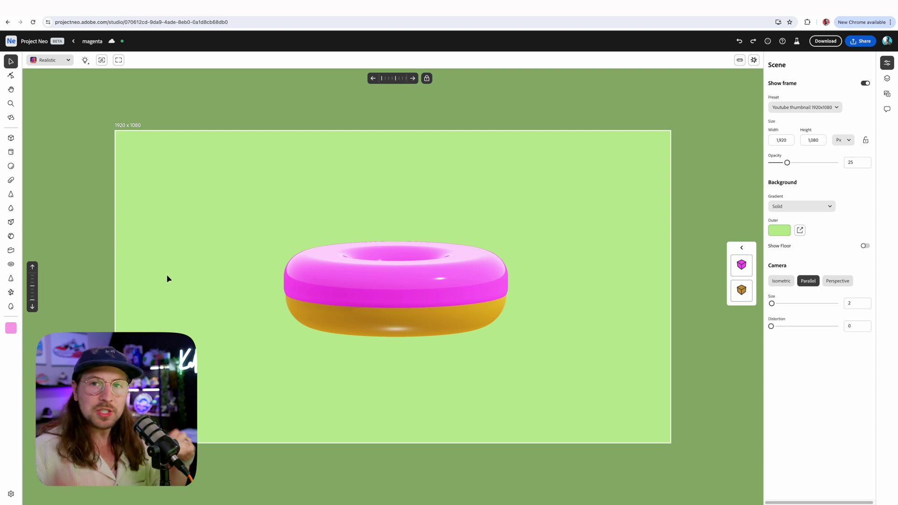
Add a sphere beside the donut and copy the magenta icing's hex color
{"action": "left_click", "coordinate": [11, 166]}
{"action": "left_click", "coordinate": [248, 318]}
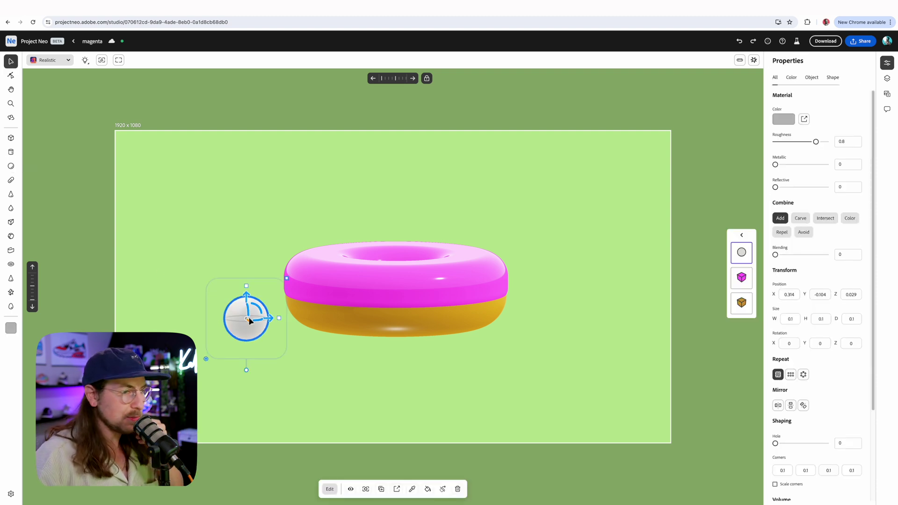
{"action": "left_click", "coordinate": [447, 267]}
{"action": "left_click", "coordinate": [790, 120]}
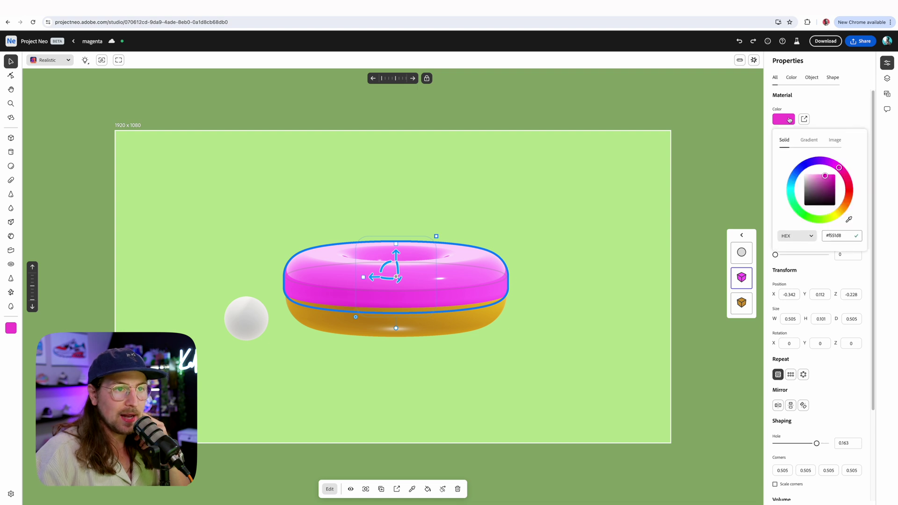
{"action": "left_click", "coordinate": [833, 236]}
{"action": "key", "text": "super+c"}
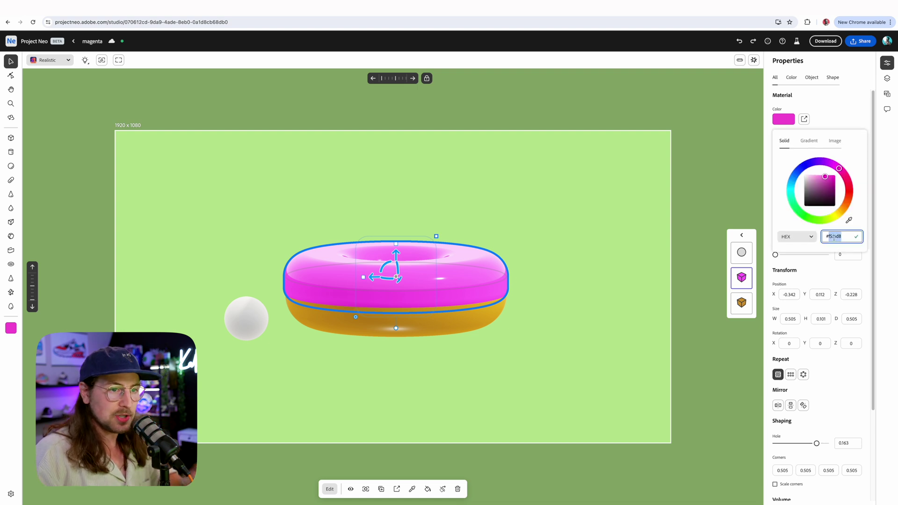
Apply the copied icing hex color to the new grey sphere
{"action": "left_click", "coordinate": [251, 321]}
{"action": "left_click", "coordinate": [790, 120]}
{"action": "left_click", "coordinate": [835, 234]}
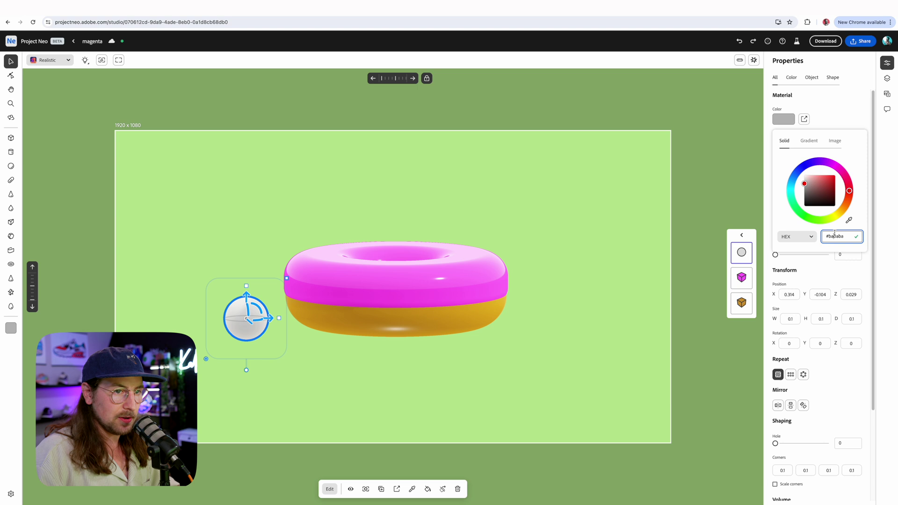
{"action": "key", "text": "super+a"}
{"action": "key", "text": "super+v"}
Position the magenta sphere on the icing's outer edge at about X -0.087, Y 0.009, Z -0.583 and blend it by about 0.208
{"action": "left_click_drag", "start_coordinate": [272, 318], "coordinate": [351, 313]}
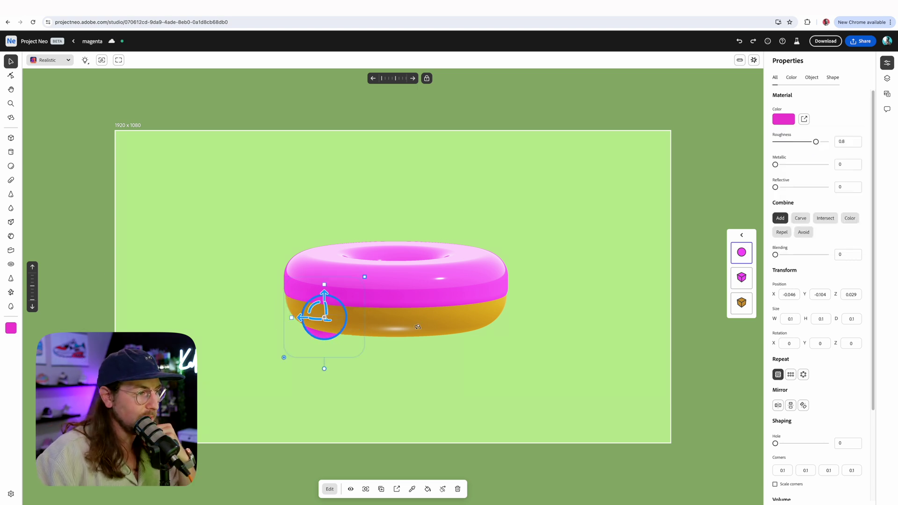
{"action": "left_click_drag", "start_coordinate": [418, 327], "coordinate": [481, 273]}
{"action": "left_click_drag", "start_coordinate": [467, 298], "coordinate": [445, 300], "text": "alt"}
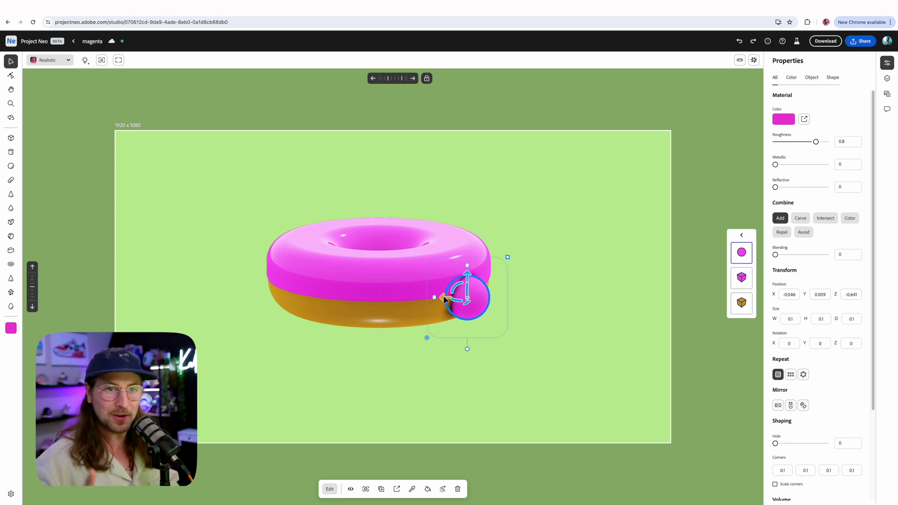
{"action": "left_click_drag", "start_coordinate": [445, 300], "coordinate": [437, 299]}
{"action": "right_click_drag", "start_coordinate": [417, 285], "coordinate": [361, 351]}
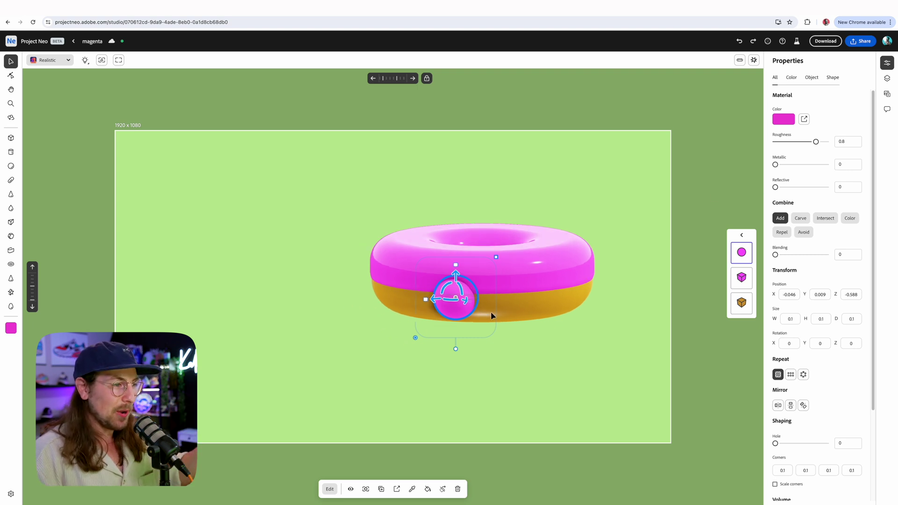
{"action": "mouse_move", "coordinate": [477, 299]}
{"action": "left_mouse_down"}
{"action": "mouse_move", "coordinate": [454, 297]}
{"action": "mouse_move", "coordinate": [462, 299]}
{"action": "left_mouse_up"}
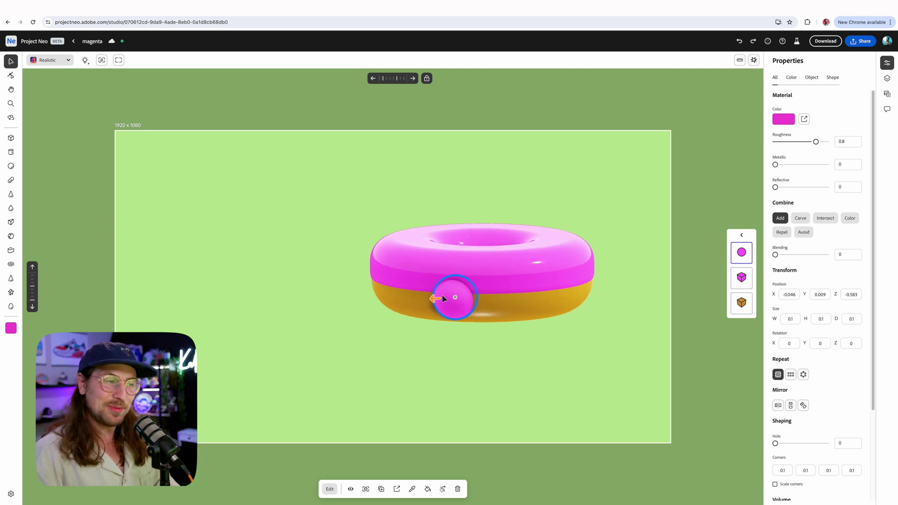
{"action": "left_click_drag", "start_coordinate": [777, 259], "coordinate": [786, 261]}
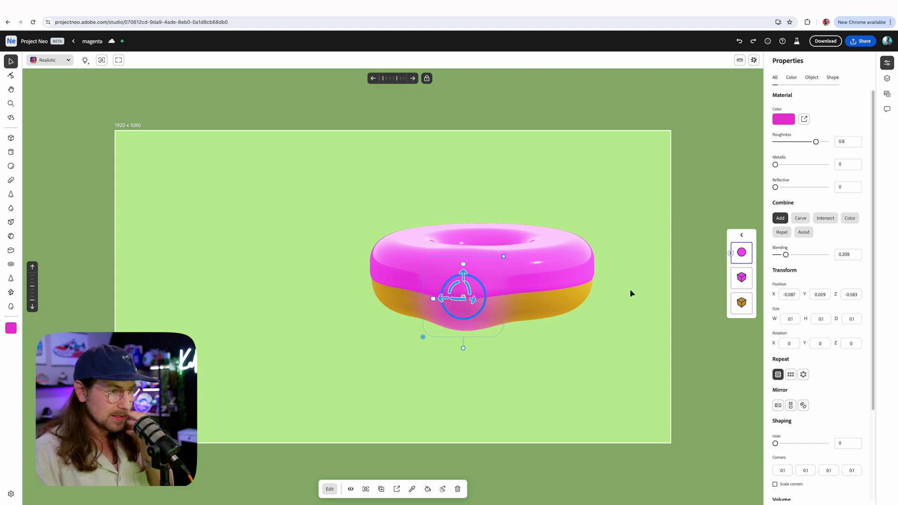
Lower the golden dough to about Y -0.772, then shrink the drip sphere to about 0.058 with blending of about 0.121
{"action": "left_click", "coordinate": [574, 305]}
{"action": "left_click_drag", "start_coordinate": [483, 259], "coordinate": [471, 428]}
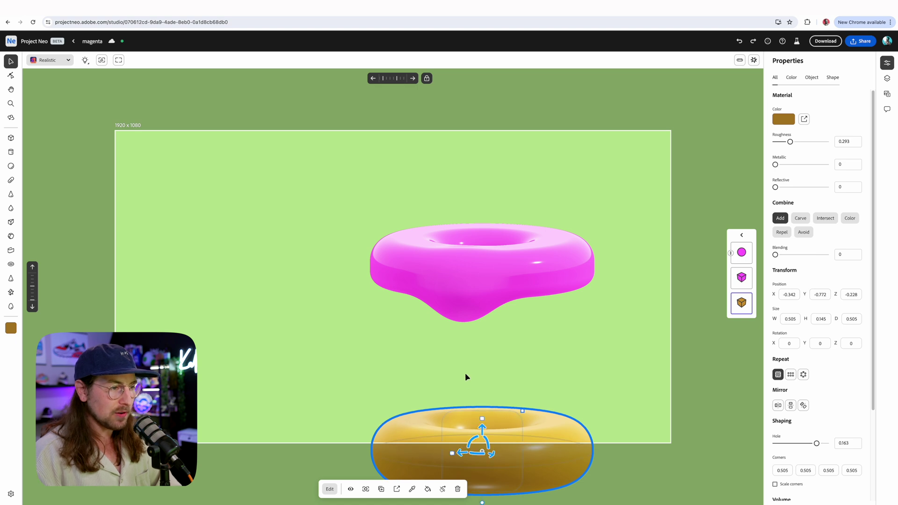
{"action": "left_click", "coordinate": [452, 313]}
{"action": "right_click_drag", "start_coordinate": [536, 325], "coordinate": [611, 322]}
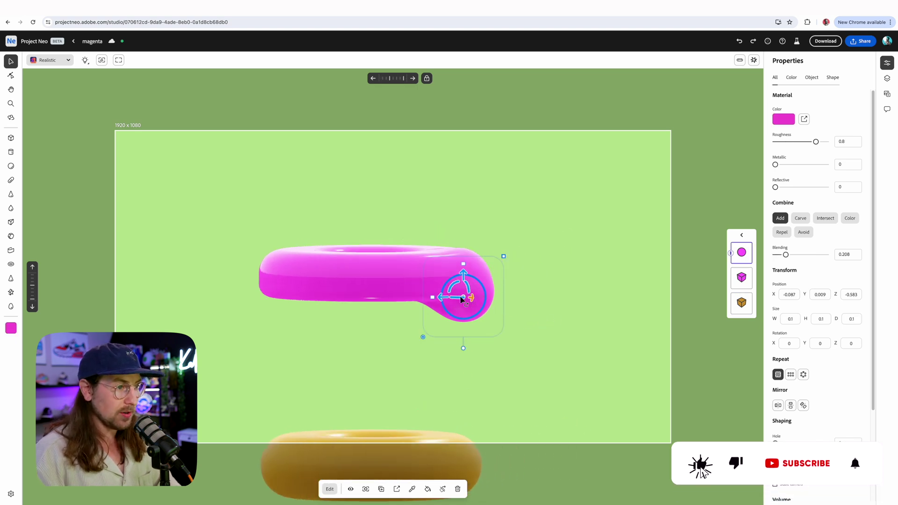
{"action": "left_click_drag", "start_coordinate": [504, 257], "coordinate": [435, 298]}
{"action": "mouse_move", "coordinate": [455, 298]}
{"action": "right_mouse_down"}
{"action": "mouse_move", "coordinate": [469, 306]}
{"action": "mouse_move", "coordinate": [458, 301]}
{"action": "right_mouse_up"}
Duplicate the drip sphere and move the copy along the icing's edge to about X -0.524, Z -0.634
{"action": "key", "text": "ctrl+d"}
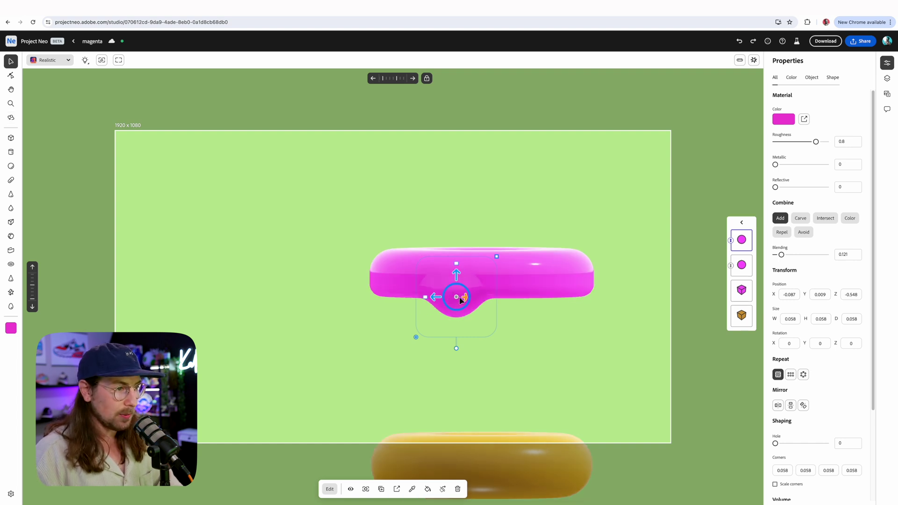
{"action": "left_click_drag", "start_coordinate": [444, 286], "coordinate": [479, 288]}
{"action": "mouse_move", "coordinate": [527, 272]}
{"action": "left_mouse_down"}
{"action": "mouse_move", "coordinate": [548, 274]}
{"action": "mouse_move", "coordinate": [487, 282]}
{"action": "mouse_move", "coordinate": [524, 272]}
{"action": "left_mouse_up"}
{"action": "left_click_drag", "start_coordinate": [433, 299], "coordinate": [524, 299]}
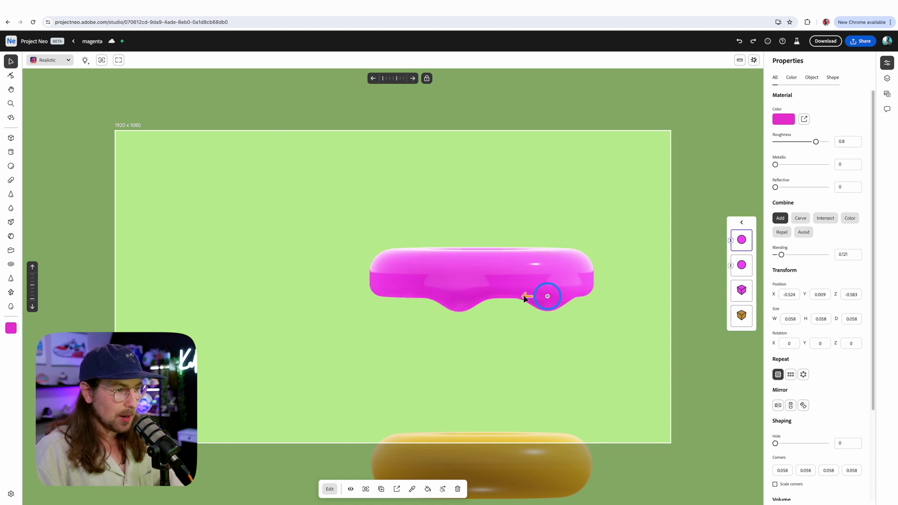
{"action": "right_click_drag", "start_coordinate": [590, 305], "coordinate": [577, 306]}
{"action": "left_click_drag", "start_coordinate": [540, 304], "coordinate": [536, 306]}
{"action": "mouse_move", "coordinate": [596, 308]}
{"action": "right_mouse_down"}
{"action": "mouse_move", "coordinate": [589, 327]}
{"action": "mouse_move", "coordinate": [605, 307]}
{"action": "right_mouse_up"}
{"action": "mouse_move", "coordinate": [605, 306]}
{"action": "left_mouse_down", "text": "alt"}
{"action": "mouse_move", "coordinate": [583, 254]}
{"action": "mouse_move", "coordinate": [593, 310]}
{"action": "left_mouse_up", "text": "alt"}
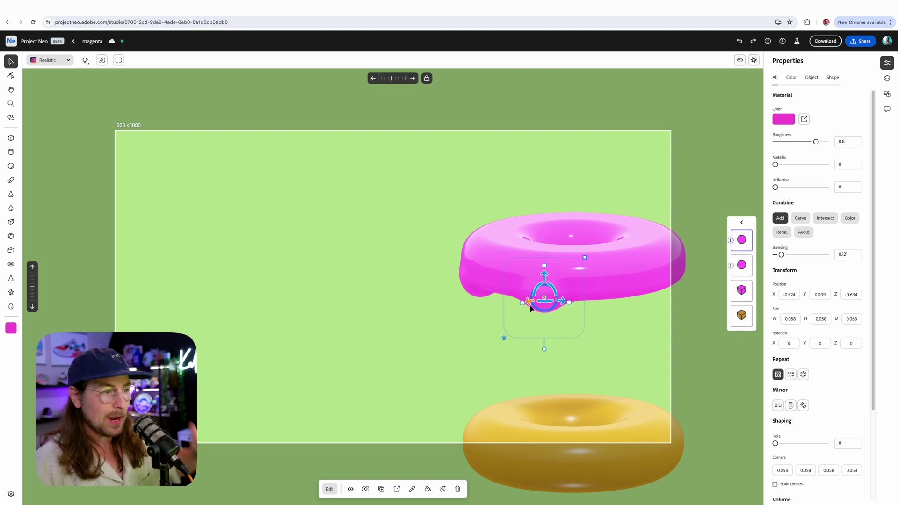
Duplicate the drip sphere five more times and spread the copies around the icing's outer edge as uneven drips
{"action": "key", "text": "super+d"}
{"action": "left_click_drag", "start_coordinate": [530, 308], "coordinate": [499, 311]}
{"action": "key", "text": "super+d"}
{"action": "key", "text": "super+d"}
{"action": "key", "text": "super+d"}
{"action": "left_click_drag", "start_coordinate": [557, 319], "coordinate": [535, 325]}
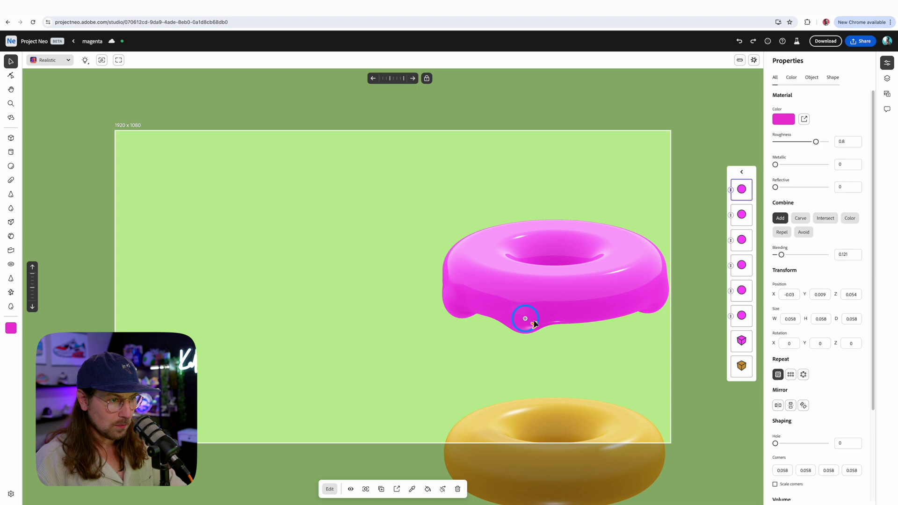
{"action": "left_click", "coordinate": [387, 300]}
{"action": "key", "text": "super+d"}
{"action": "left_click_drag", "start_coordinate": [377, 305], "coordinate": [537, 309]}
{"action": "middle_click_drag", "start_coordinate": [537, 309], "coordinate": [519, 285]}
{"action": "left_click", "coordinate": [363, 286]}
{"action": "left_click_drag", "start_coordinate": [362, 271], "coordinate": [361, 264]}
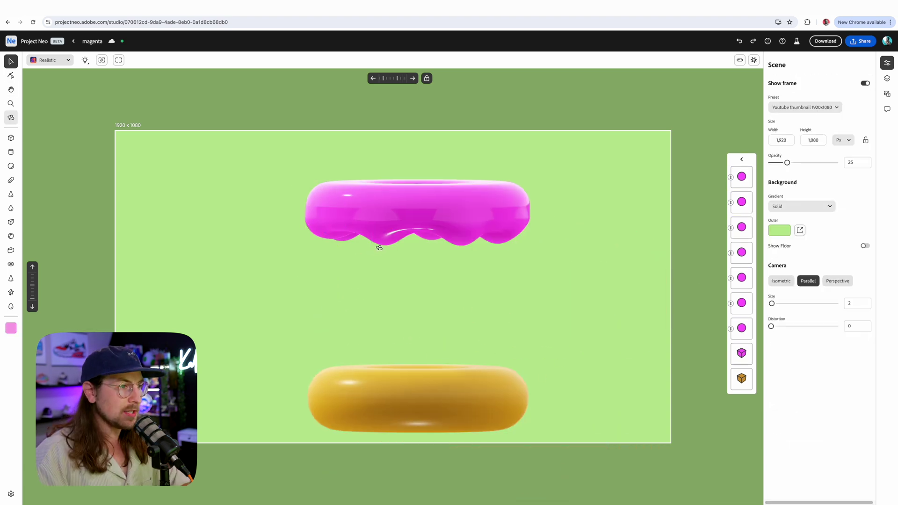
Raise the golden dough back up under the dripping icing to about Y 0.012
{"action": "right_click_drag", "start_coordinate": [378, 247], "coordinate": [373, 264]}
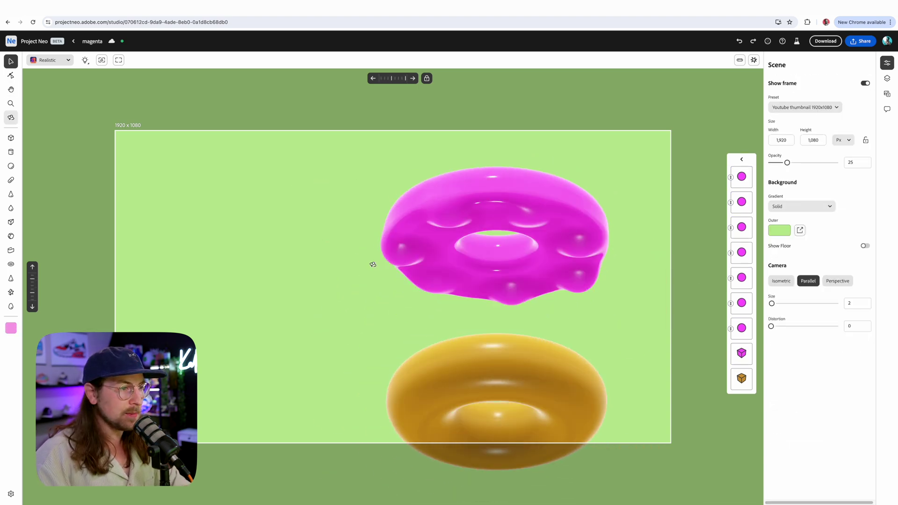
{"action": "left_click_drag", "start_coordinate": [373, 264], "coordinate": [424, 263]}
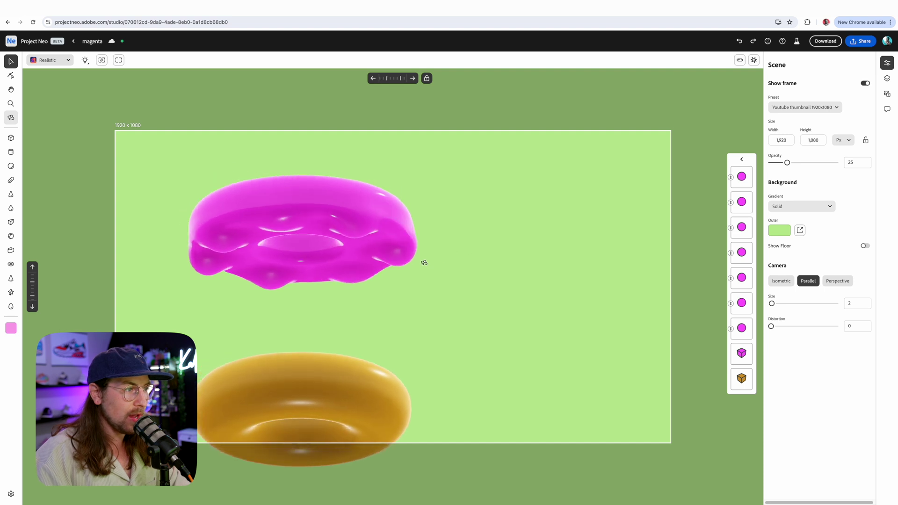
{"action": "right_click_drag", "start_coordinate": [424, 263], "coordinate": [395, 264]}
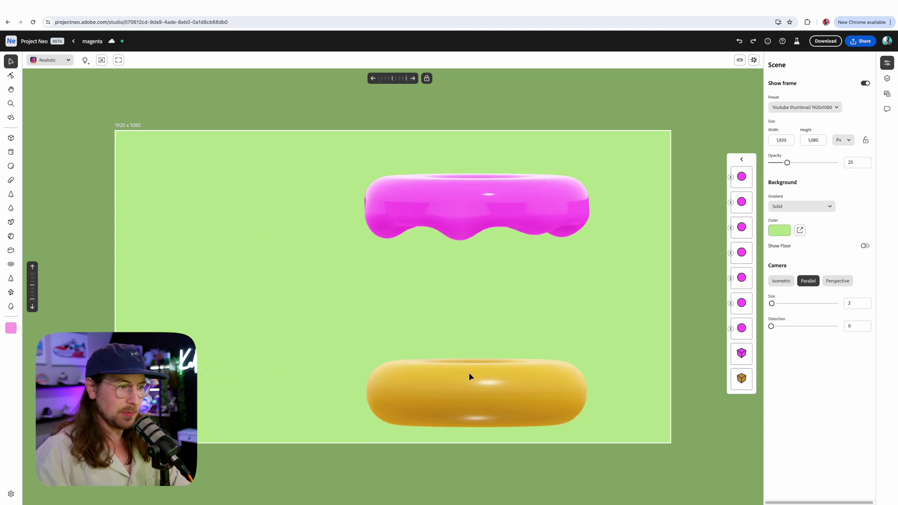
{"action": "left_click", "coordinate": [487, 376]}
{"action": "left_click_drag", "start_coordinate": [476, 366], "coordinate": [465, 200]}
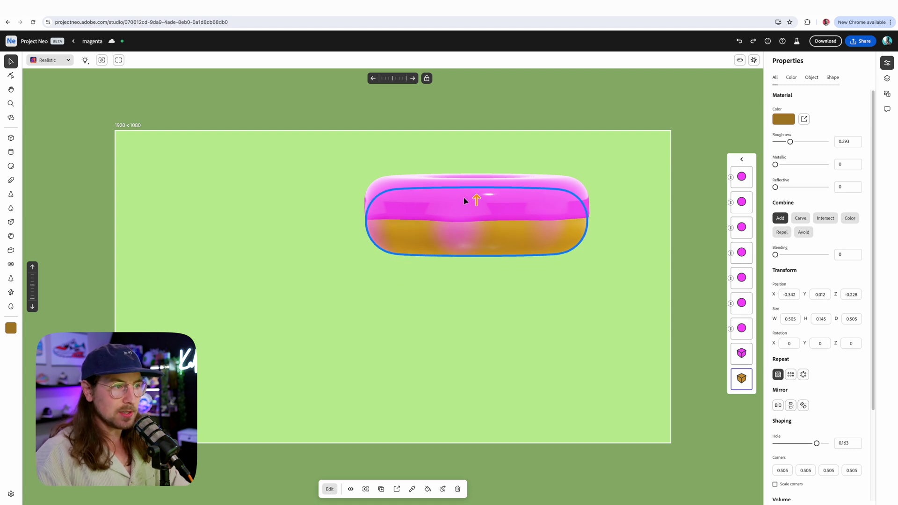
{"action": "mouse_move", "coordinate": [392, 264]}
{"action": "right_mouse_down"}
{"action": "mouse_move", "coordinate": [398, 283]}
{"action": "mouse_move", "coordinate": [380, 279]}
{"action": "mouse_move", "coordinate": [392, 265]}
{"action": "mouse_move", "coordinate": [397, 274]}
{"action": "right_mouse_up"}
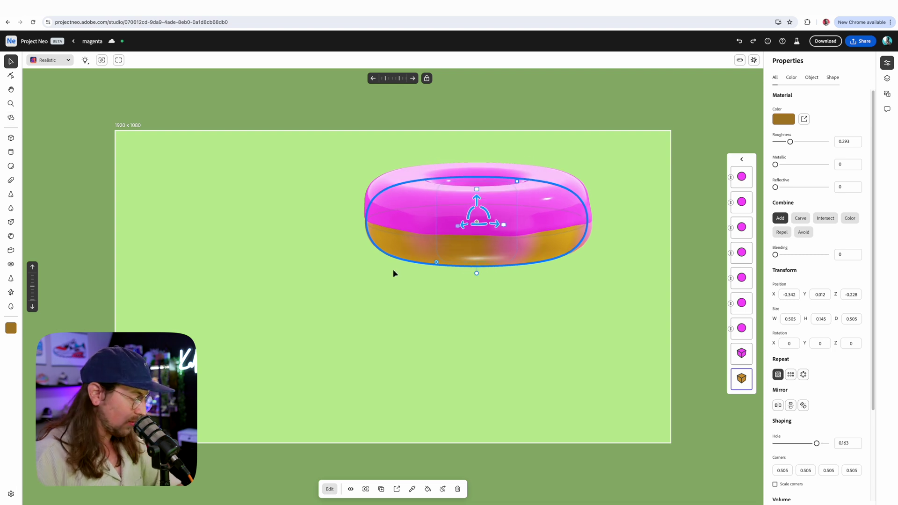
Remove the golden dough torus and paste it back in place above the icing shapes in the object order
{"action": "key", "text": "Delete"}
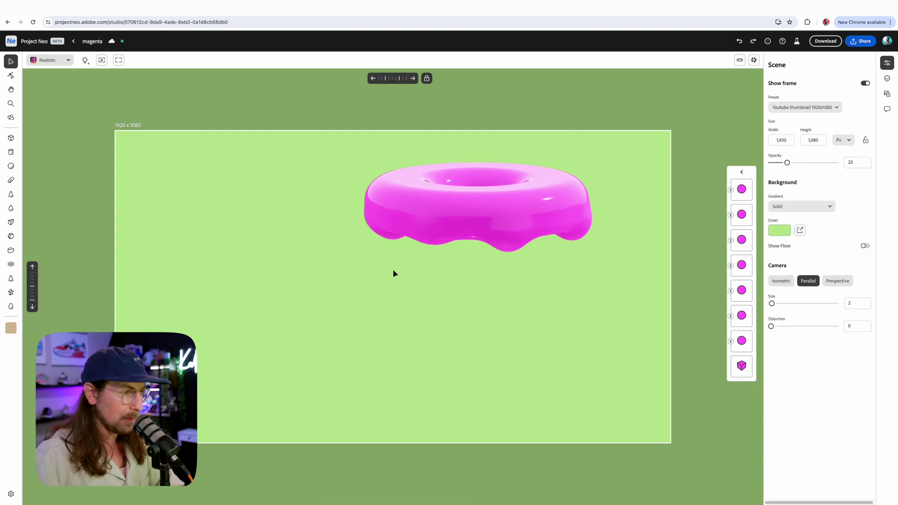
{"action": "key", "text": "super+v"}
{"action": "right_click_drag", "start_coordinate": [394, 273], "coordinate": [575, 277]}
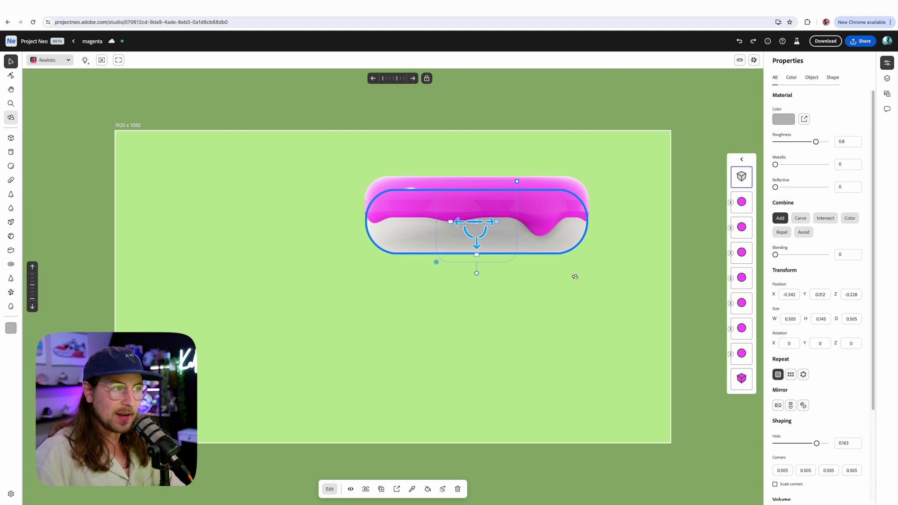
{"action": "middle_click_drag", "start_coordinate": [575, 276], "coordinate": [401, 284]}
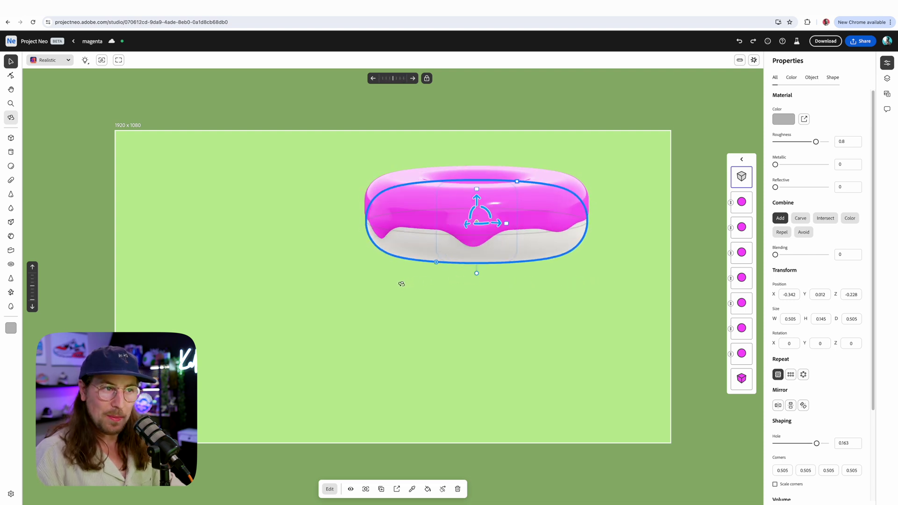
{"action": "right_click_drag", "start_coordinate": [402, 284], "coordinate": [403, 284]}
{"action": "middle_click_drag", "start_coordinate": [483, 269], "coordinate": [456, 282]}
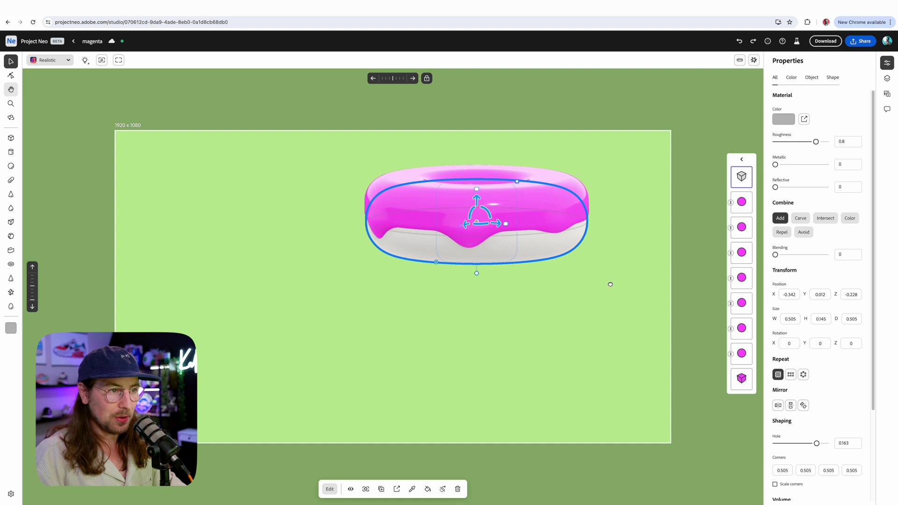
Recolor the pasted dough torus golden orange, about #de901d
{"action": "left_click", "coordinate": [787, 121]}
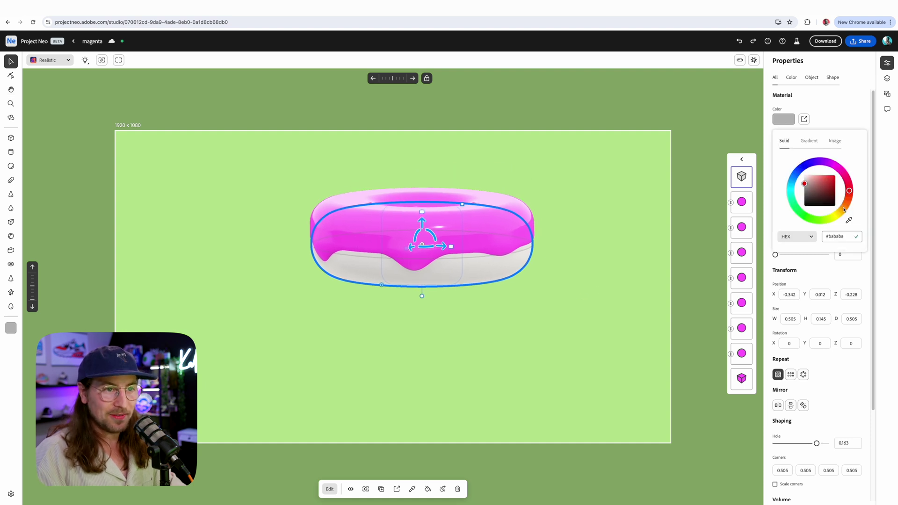
{"action": "left_click", "coordinate": [845, 211]}
{"action": "left_click", "coordinate": [826, 179]}
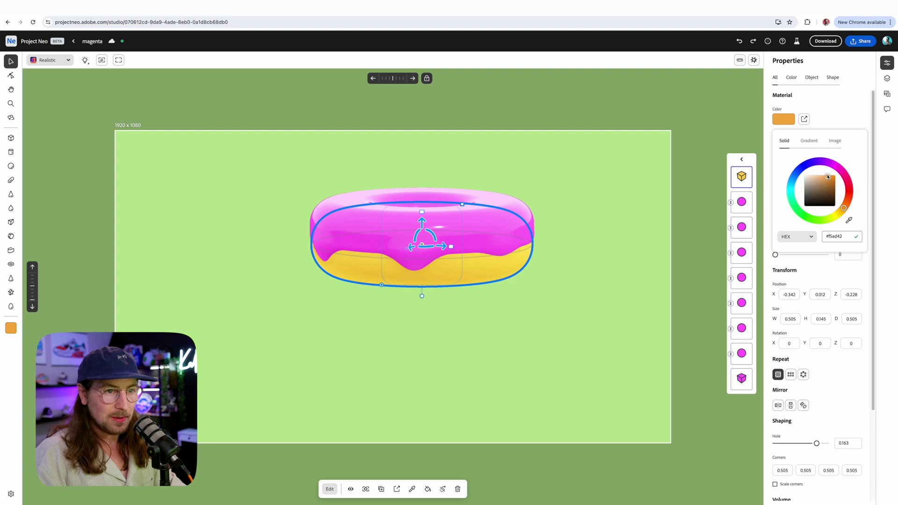
{"action": "left_click_drag", "start_coordinate": [830, 181], "coordinate": [832, 182]}
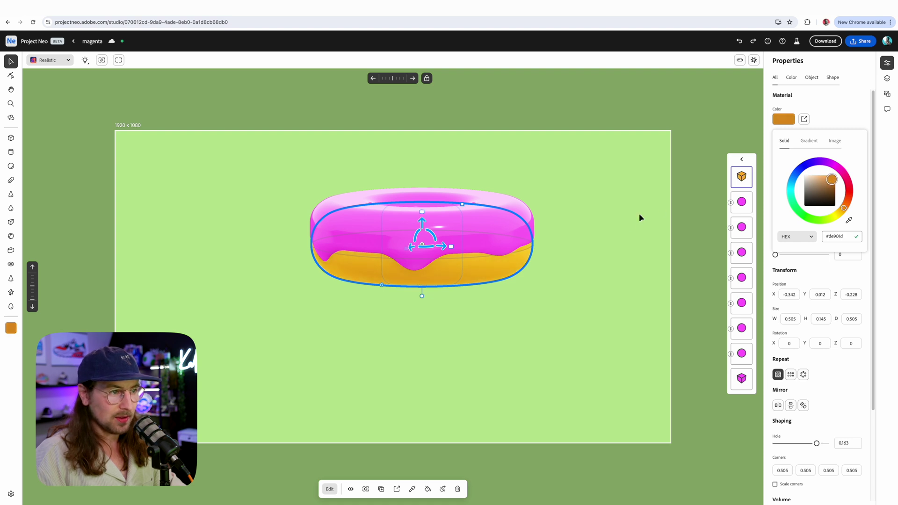
{"action": "left_click", "coordinate": [537, 214]}
{"action": "left_click_drag", "start_coordinate": [537, 213], "coordinate": [503, 218], "text": "alt"}
{"action": "left_click_drag", "start_coordinate": [395, 221], "coordinate": [472, 277]}
{"action": "key", "text": "h"}
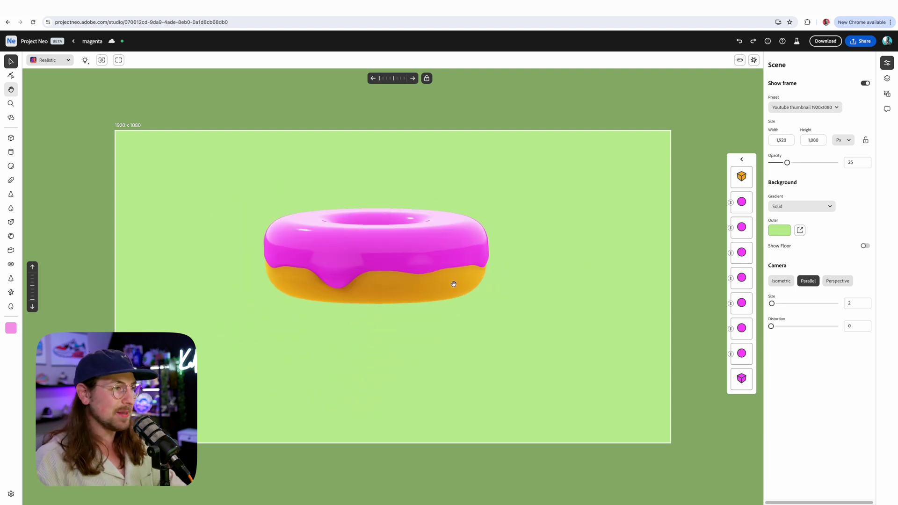
Place a capsule shape on top of the donut's magenta icing
{"action": "left_click", "coordinate": [415, 292]}
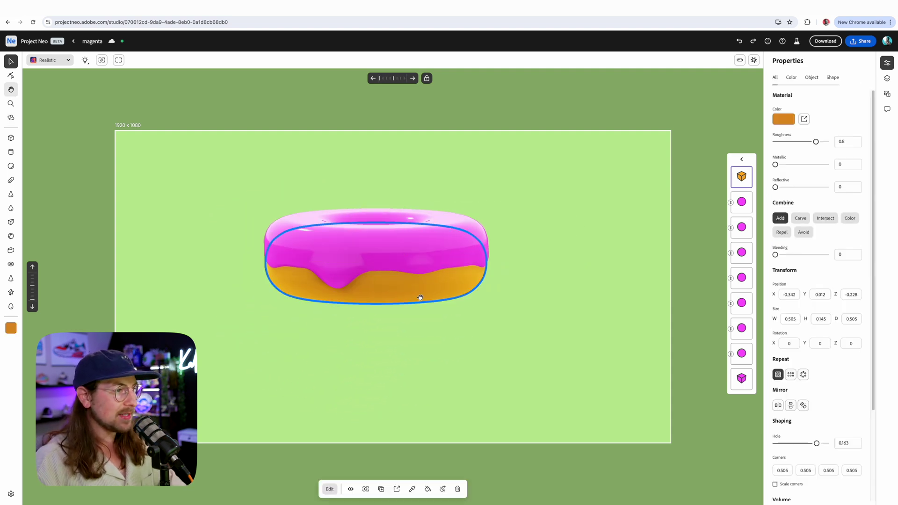
{"action": "left_click", "coordinate": [384, 195]}
{"action": "key", "text": "space"}
{"action": "left_click_drag", "start_coordinate": [397, 210], "coordinate": [472, 234]}
{"action": "key", "text": "space"}
{"action": "left_click", "coordinate": [7, 186]}
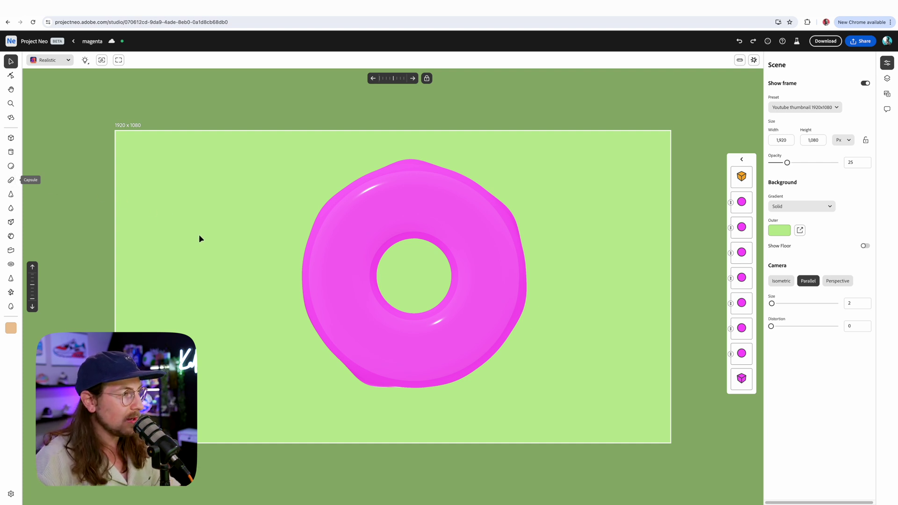
{"action": "left_click", "coordinate": [10, 180]}
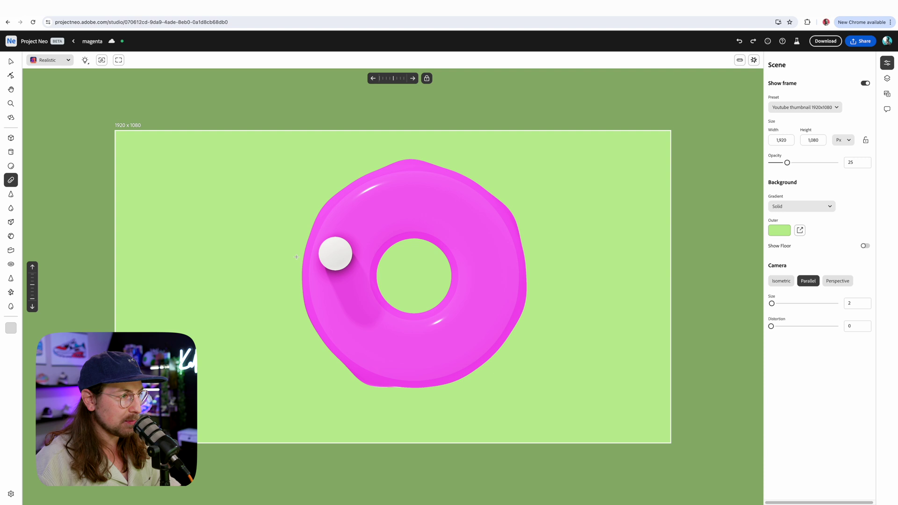
{"action": "left_click_drag", "start_coordinate": [349, 291], "coordinate": [423, 242], "text": "alt"}
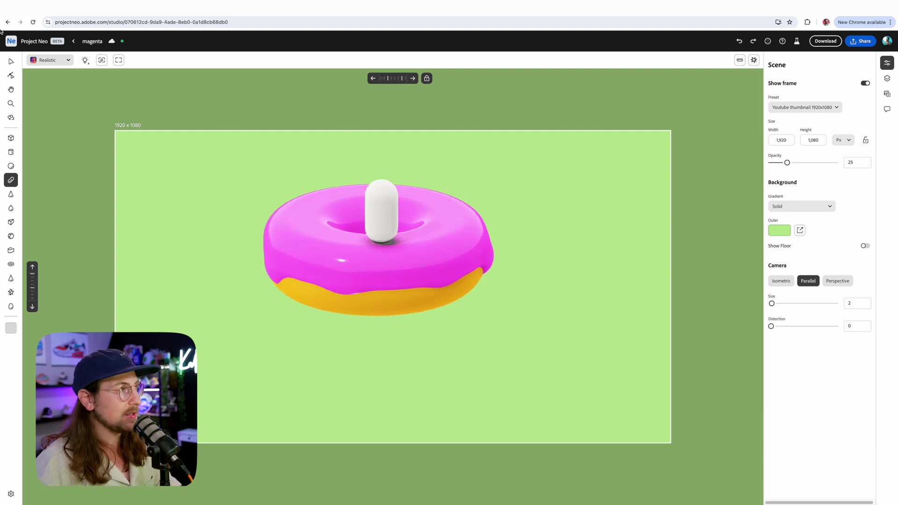
Lay the capsule on its side with rotation X 90 and Z 90, and lower it onto the icing at about Y 0.252
{"action": "key", "text": "v"}
{"action": "left_click", "coordinate": [377, 206]}
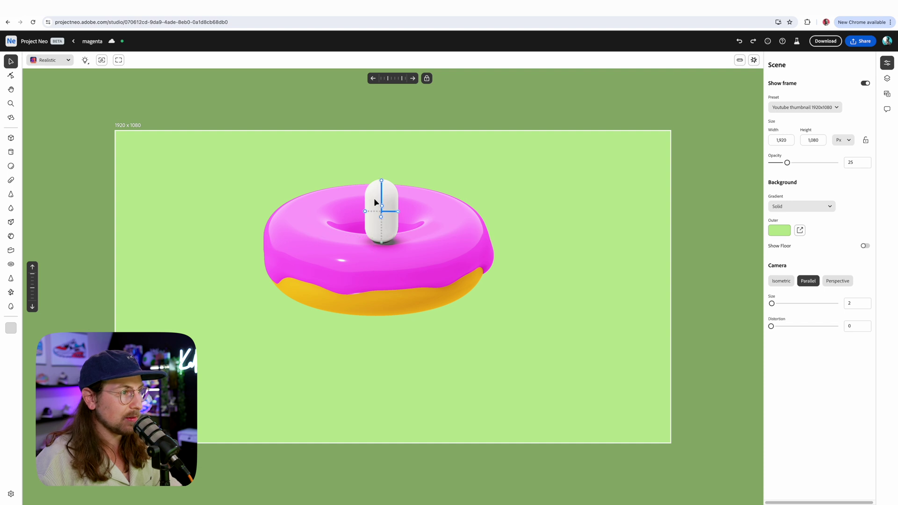
{"action": "left_click_drag", "start_coordinate": [376, 191], "coordinate": [407, 189]}
{"action": "left_click_drag", "start_coordinate": [380, 198], "coordinate": [380, 214]}
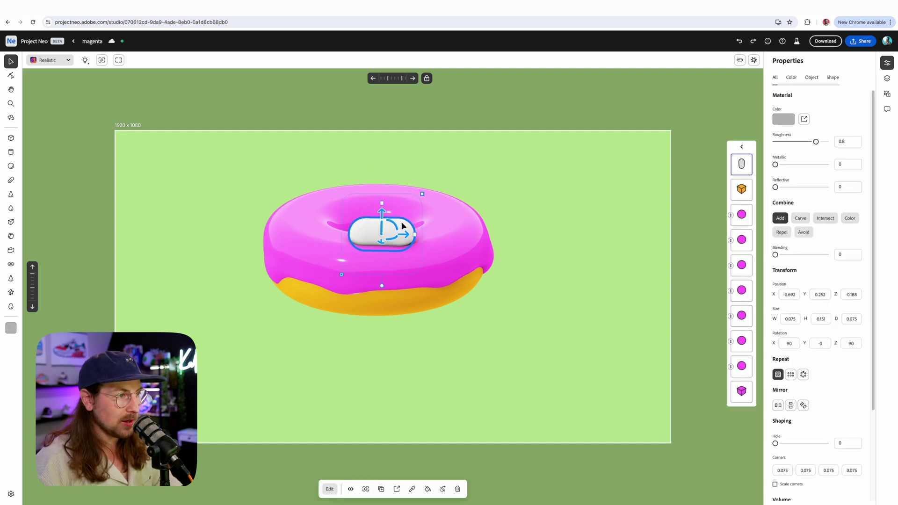
Shrink the capsule to a sprinkle about 0.022 thick and 0.057 long, and sink it to about Y 0.224
{"action": "left_click_drag", "start_coordinate": [423, 194], "coordinate": [395, 216]}
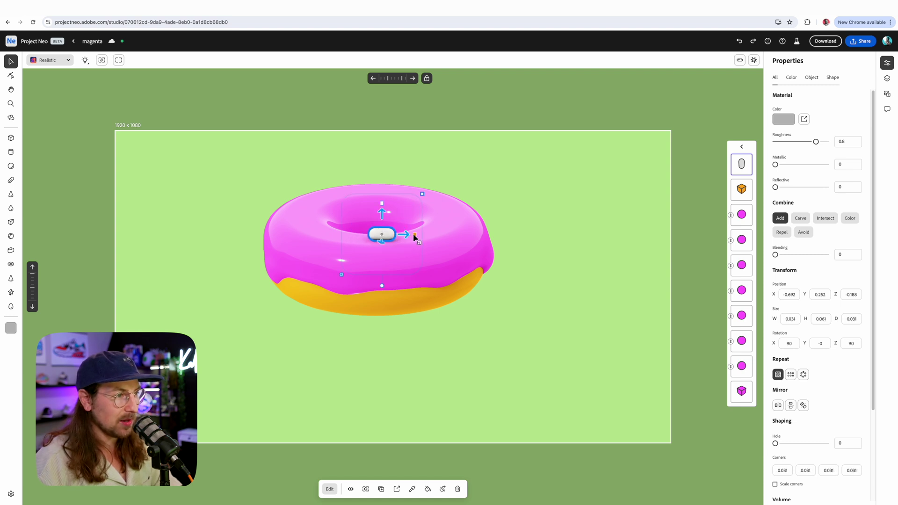
{"action": "left_click_drag", "start_coordinate": [430, 237], "coordinate": [429, 235]}
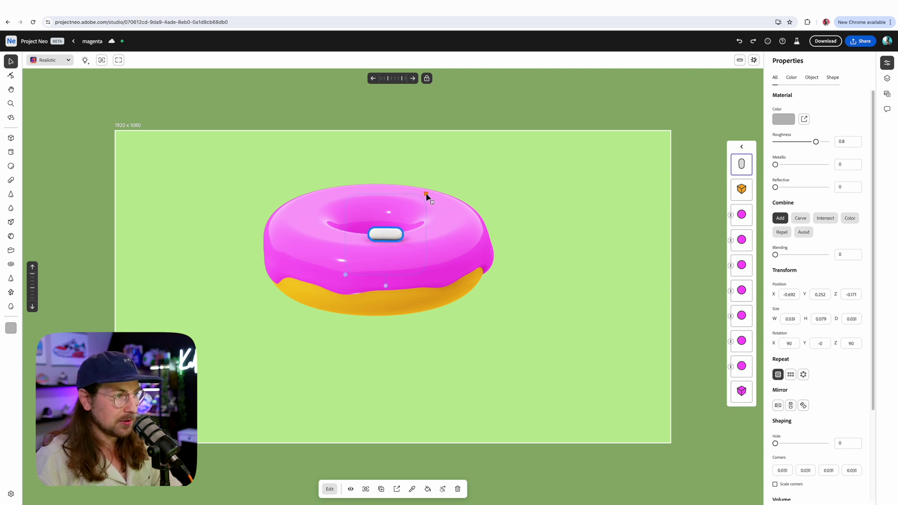
{"action": "left_click_drag", "start_coordinate": [415, 204], "coordinate": [385, 219]}
{"action": "right_click_drag", "start_coordinate": [467, 232], "coordinate": [437, 229]}
{"action": "left_click_drag", "start_coordinate": [437, 229], "coordinate": [431, 238]}
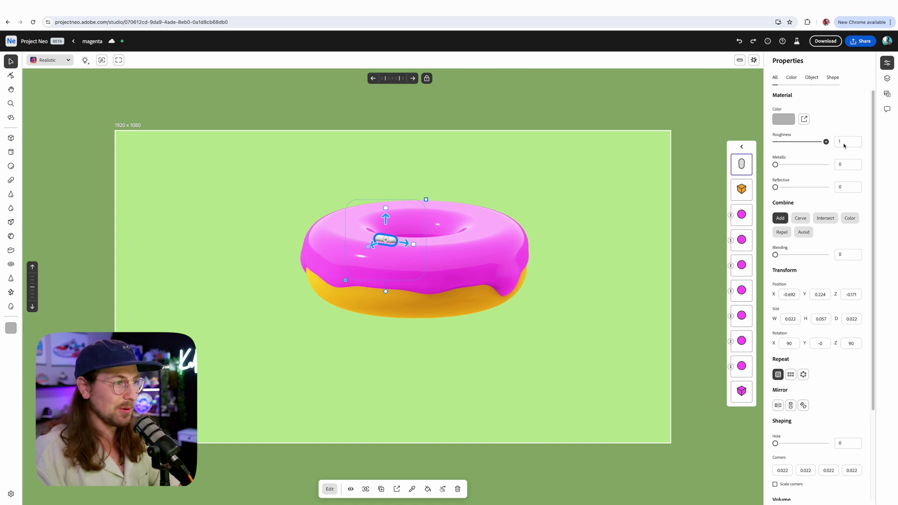
Make the sprinkle capsule white with a roughness of 0
{"action": "left_click", "coordinate": [784, 119]}
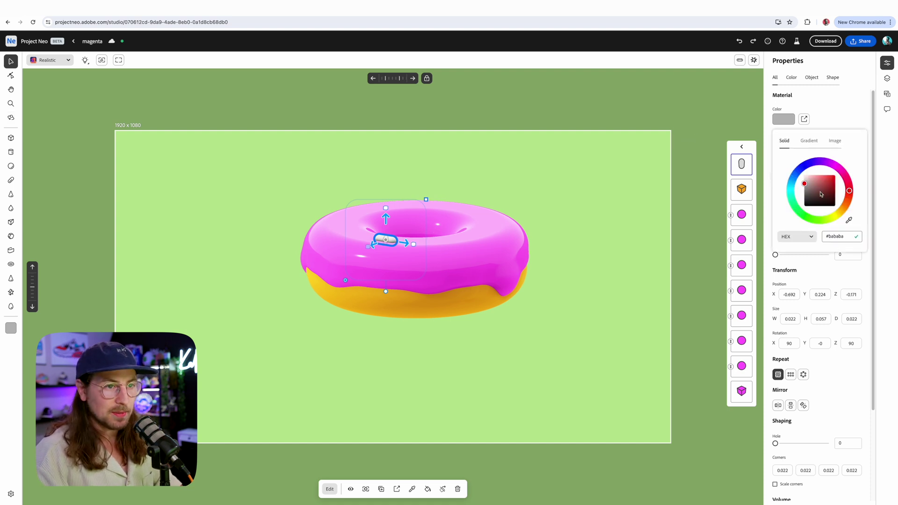
{"action": "left_click_drag", "start_coordinate": [821, 193], "coordinate": [782, 161]}
{"action": "left_click", "coordinate": [600, 160]}
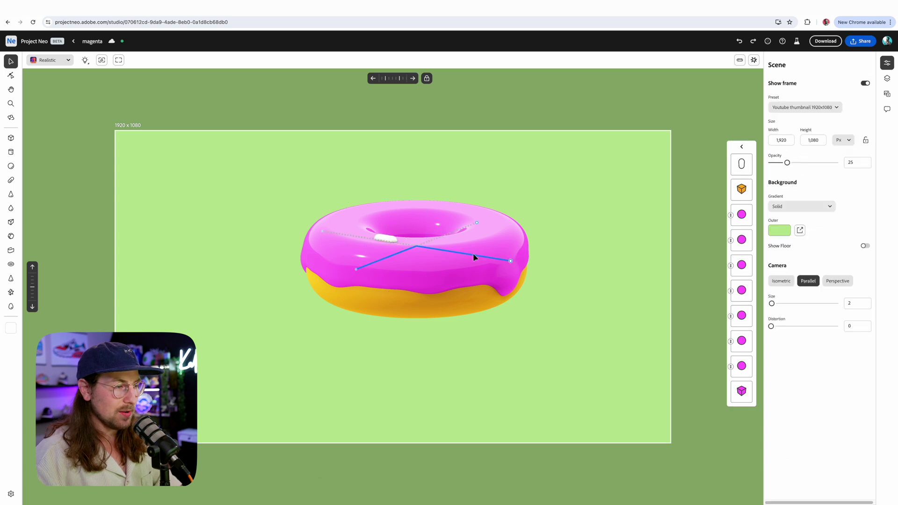
Duplicate the white sprinkle, move the copy across the donut hole, and rotate it to about X 39
{"action": "left_click_drag", "start_coordinate": [473, 253], "coordinate": [462, 291]}
{"action": "right_click_drag", "start_coordinate": [463, 291], "coordinate": [459, 286]}
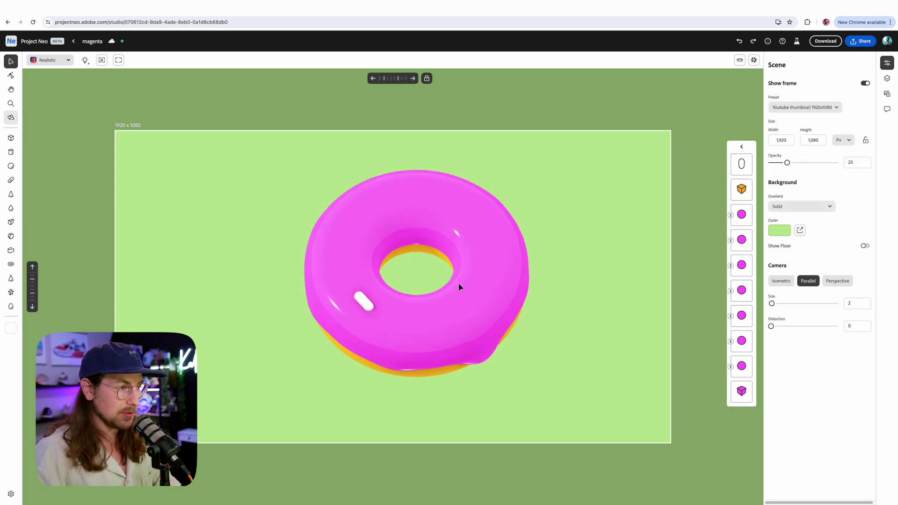
{"action": "right_click_drag", "start_coordinate": [366, 304], "coordinate": [359, 344]}
{"action": "key", "text": "v"}
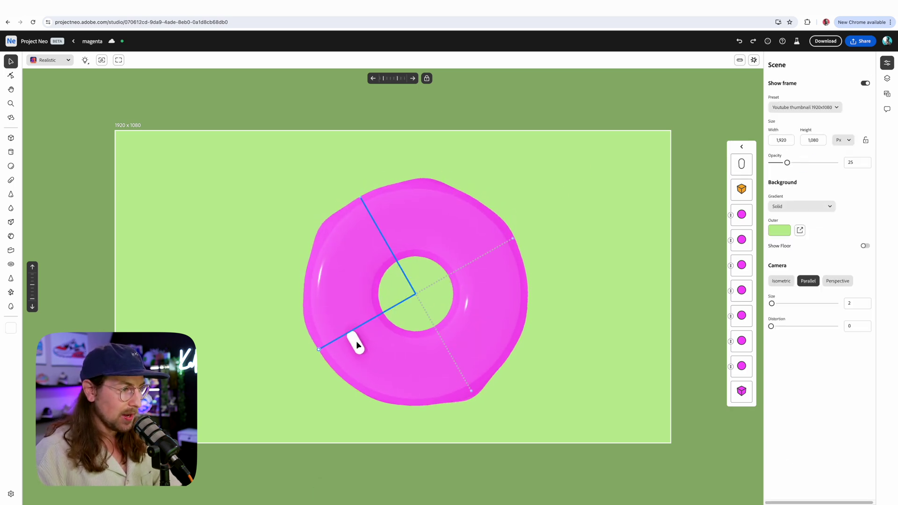
{"action": "left_click", "coordinate": [356, 344]}
{"action": "key", "text": "super+d"}
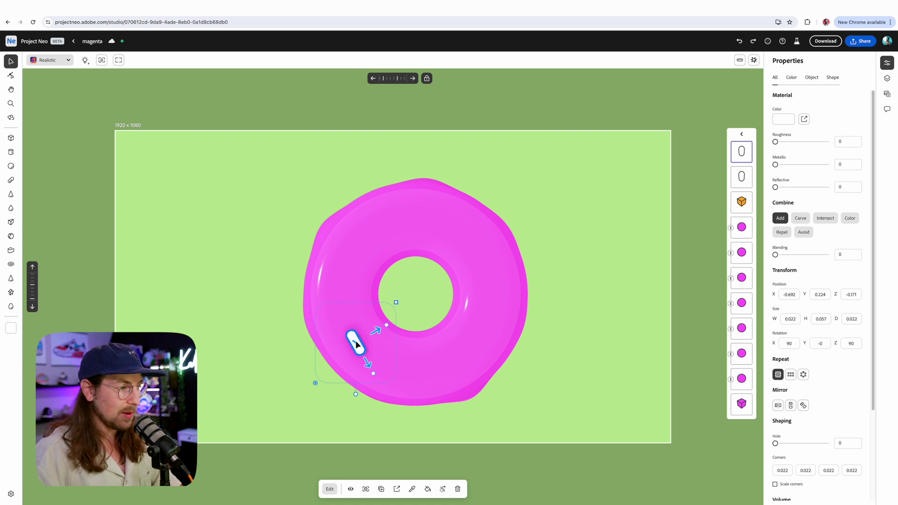
{"action": "left_click_drag", "start_coordinate": [382, 323], "coordinate": [504, 245]}
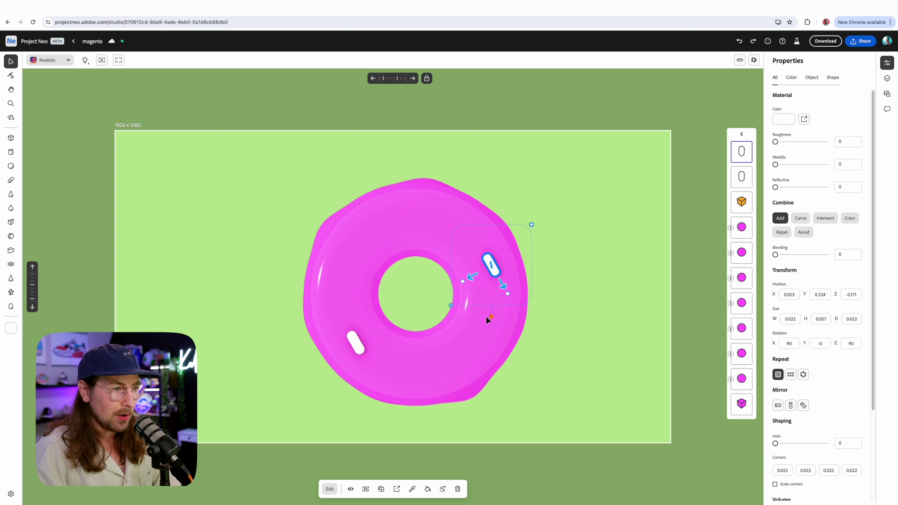
{"action": "left_click_drag", "start_coordinate": [488, 320], "coordinate": [446, 309]}
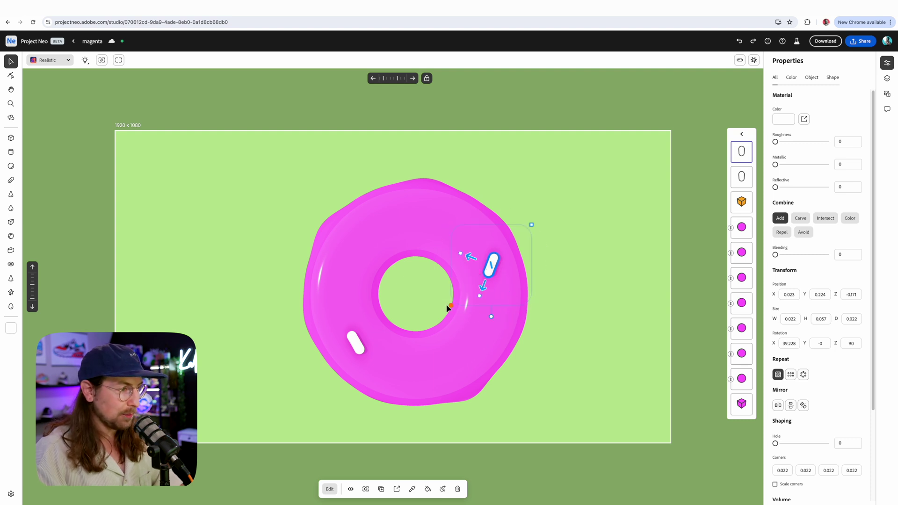
Add two more sprinkle copies on the far side of the icing, each turned at a different angle
{"action": "key", "text": "ctrl+d"}
{"action": "left_click_drag", "start_coordinate": [492, 264], "coordinate": [350, 227]}
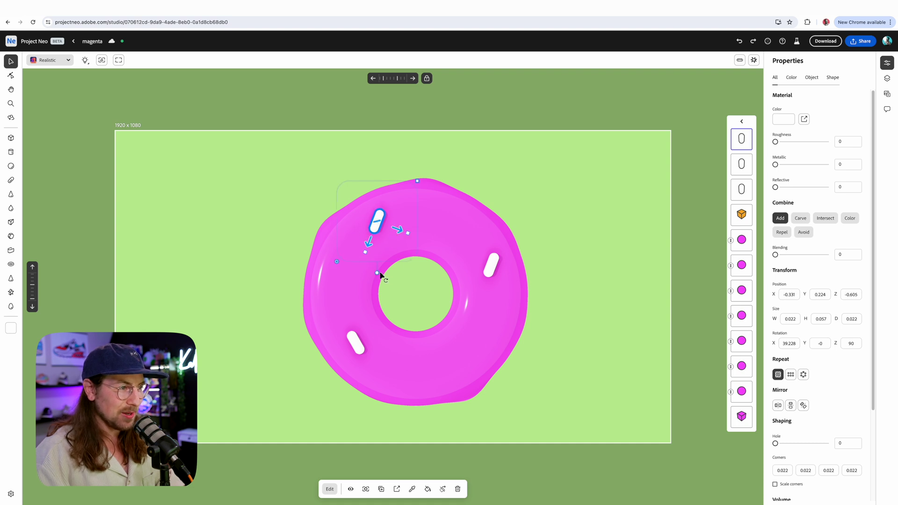
{"action": "left_click_drag", "start_coordinate": [391, 269], "coordinate": [473, 231]}
{"action": "key", "text": "super+d"}
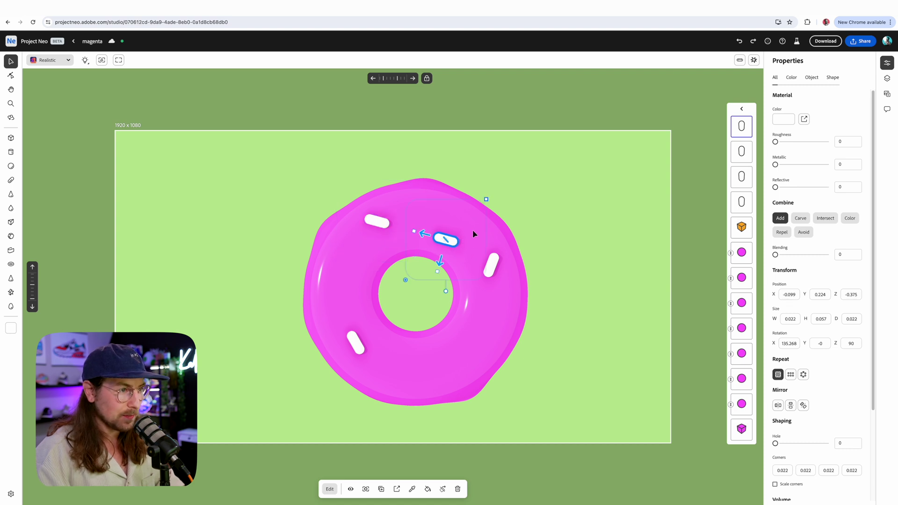
{"action": "left_click_drag", "start_coordinate": [445, 291], "coordinate": [492, 262]}
Duplicate the sprinkle three more times and spread the copies over the empty areas around the icing ring
{"action": "key", "text": "super+d"}
{"action": "left_click_drag", "start_coordinate": [447, 236], "coordinate": [437, 367]}
{"action": "key", "text": "super+d"}
{"action": "key", "text": "super+d"}
{"action": "left_click_drag", "start_coordinate": [477, 333], "coordinate": [413, 359]}
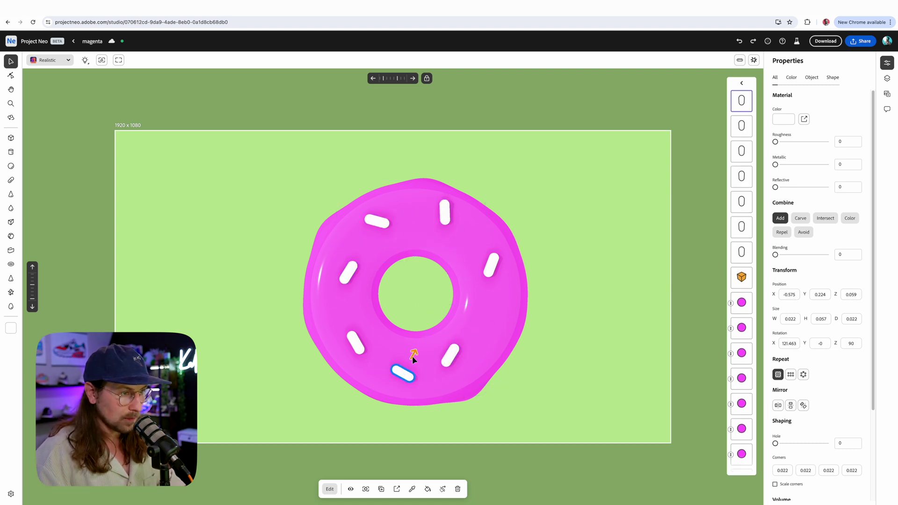
Duplicate existing sprinkles three more times and place the copies at varied angles in the remaining gaps, including the icing's outer edge
{"action": "left_click", "coordinate": [348, 272]}
{"action": "key", "text": "super+d"}
{"action": "left_click_drag", "start_coordinate": [329, 260], "coordinate": [435, 325]}
{"action": "left_click", "coordinate": [356, 343]}
{"action": "left_click_drag", "start_coordinate": [375, 340], "coordinate": [416, 375], "text": "alt"}
{"action": "left_click", "coordinate": [476, 318]}
{"action": "key", "text": "super+d"}
{"action": "left_click", "coordinate": [429, 339]}
{"action": "key", "text": "super+d"}
{"action": "left_click_drag", "start_coordinate": [416, 374], "coordinate": [546, 358], "text": "alt"}
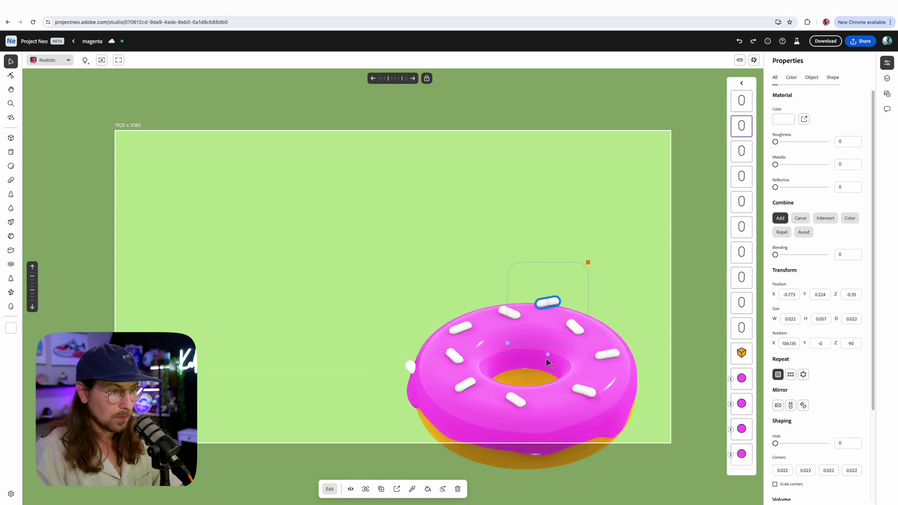
Add an eleventh sprinkle and adjust sprinkles along the icing's outer edge, including one above a drip
{"action": "left_click", "coordinate": [571, 325]}
{"action": "left_click_drag", "start_coordinate": [554, 283], "coordinate": [442, 332], "text": "alt"}
{"action": "left_click", "coordinate": [483, 302]}
{"action": "key", "text": "super+d"}
{"action": "left_click_drag", "start_coordinate": [401, 373], "coordinate": [405, 301]}
{"action": "left_click", "coordinate": [501, 254]}
{"action": "left_click", "coordinate": [600, 285]}
{"action": "left_click_drag", "start_coordinate": [599, 285], "coordinate": [463, 335], "text": "alt"}
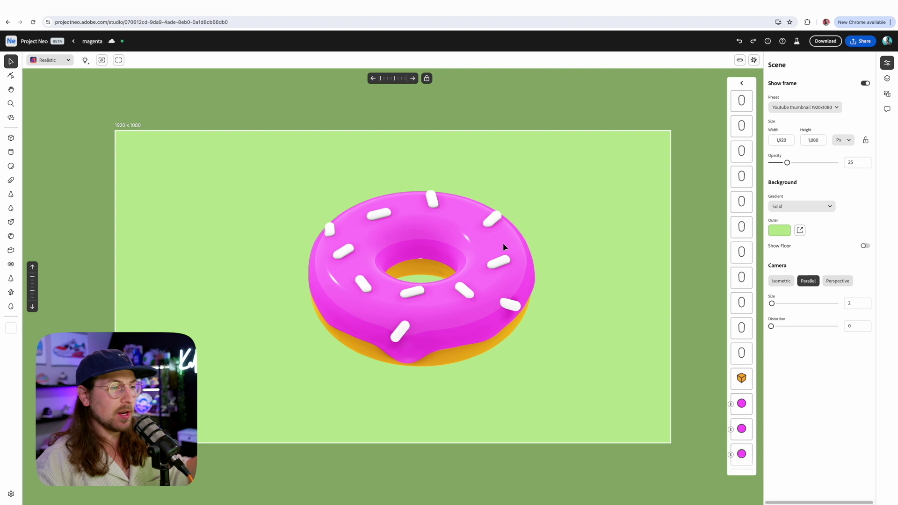
Recolor four of the white sprinkles crimson red
{"action": "left_click", "coordinate": [461, 296]}
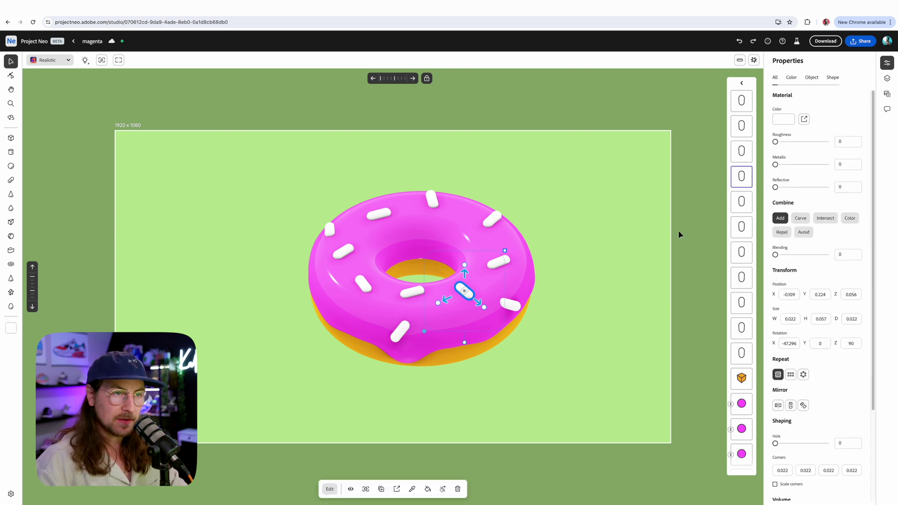
{"action": "left_click", "coordinate": [788, 122]}
{"action": "left_click", "coordinate": [832, 198]}
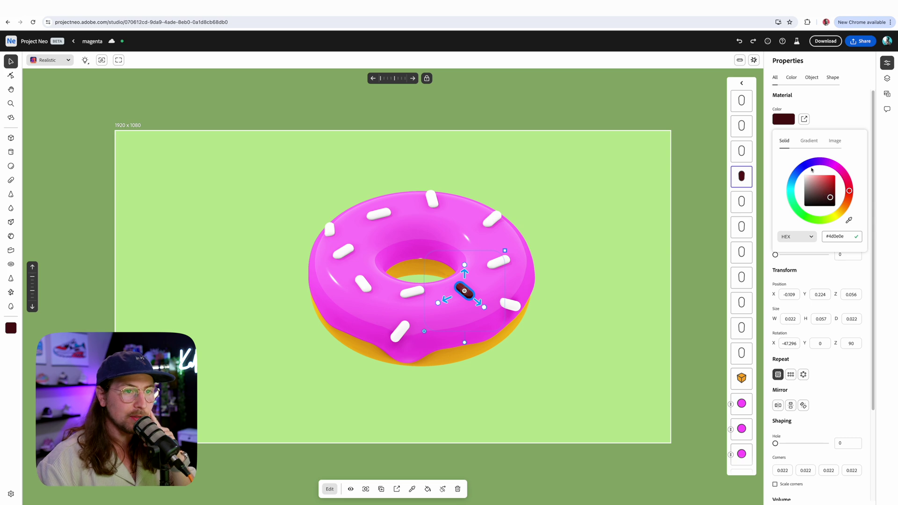
{"action": "left_click", "coordinate": [849, 199]}
{"action": "left_click_drag", "start_coordinate": [831, 197], "coordinate": [811, 192]}
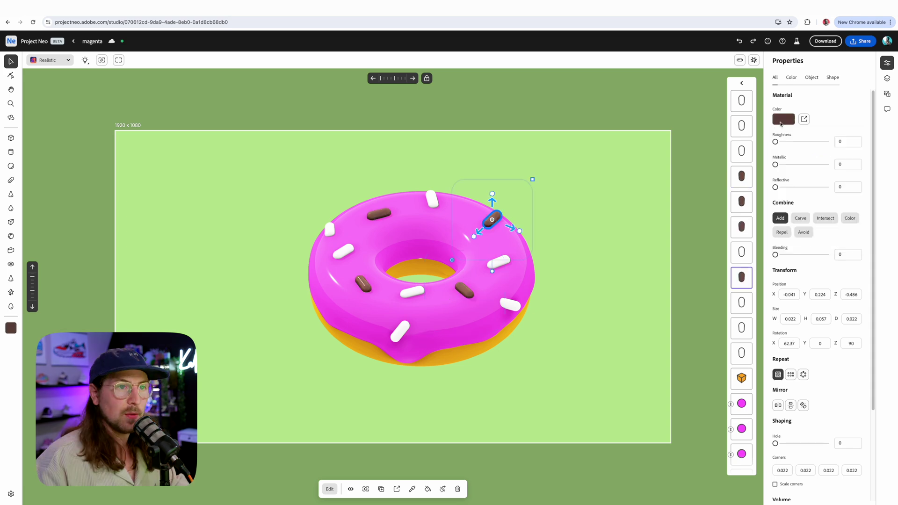
{"action": "left_click", "coordinate": [787, 123]}
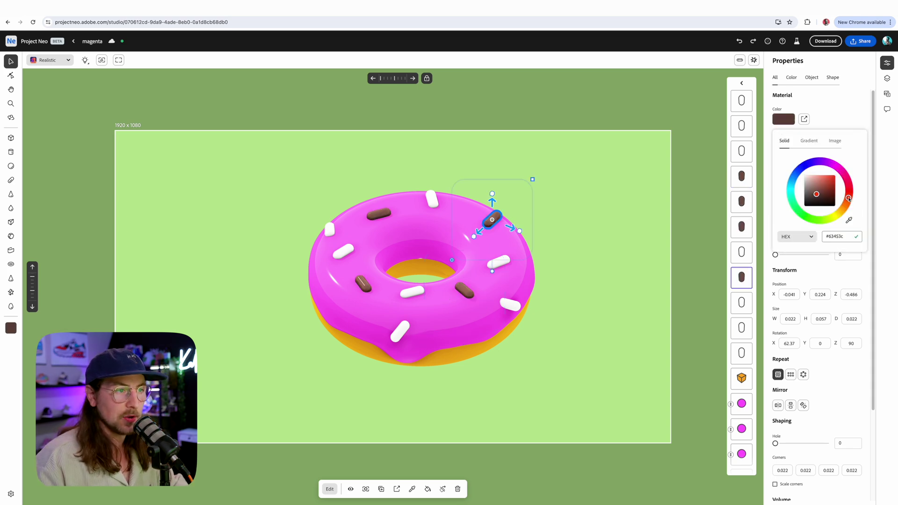
{"action": "left_click_drag", "start_coordinate": [850, 197], "coordinate": [830, 183]}
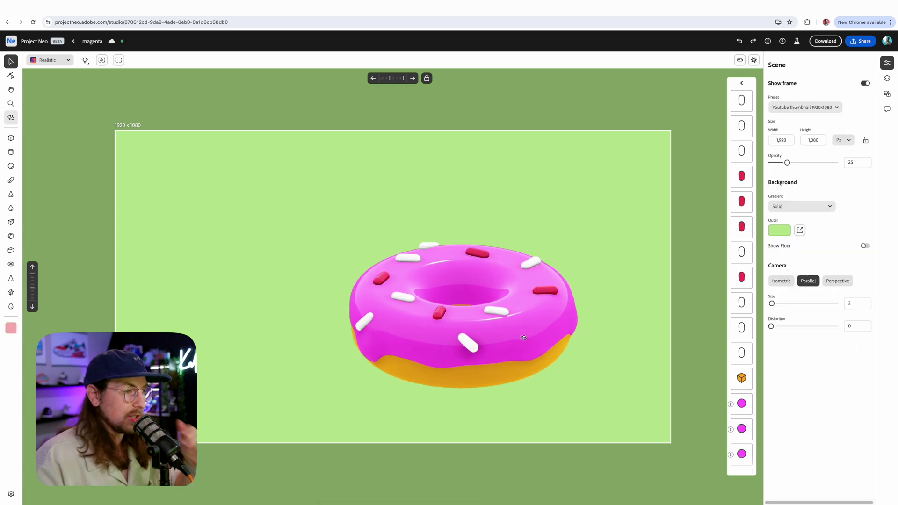
Place a five-pointed star shape beside the donut
{"action": "left_click_drag", "start_coordinate": [533, 330], "coordinate": [474, 299]}
{"action": "key", "text": "h"}
{"action": "key", "text": "o"}
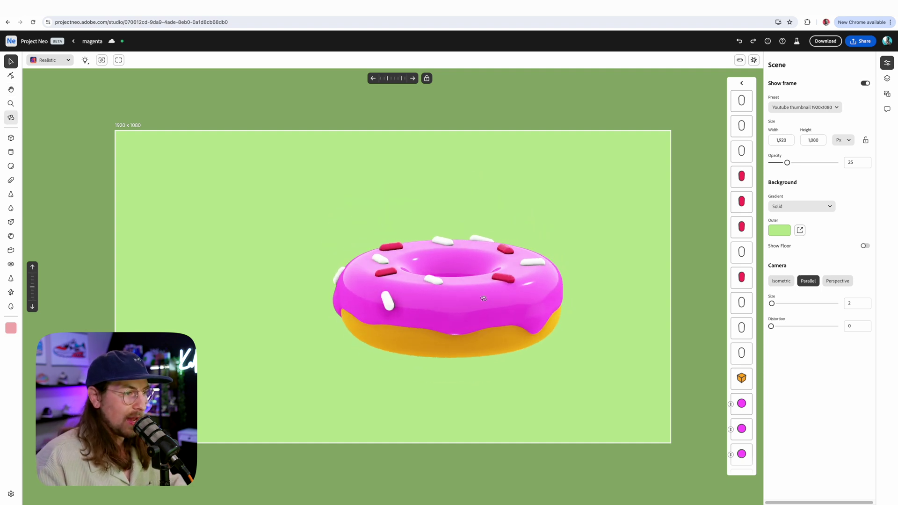
{"action": "left_click_drag", "start_coordinate": [483, 298], "coordinate": [494, 313]}
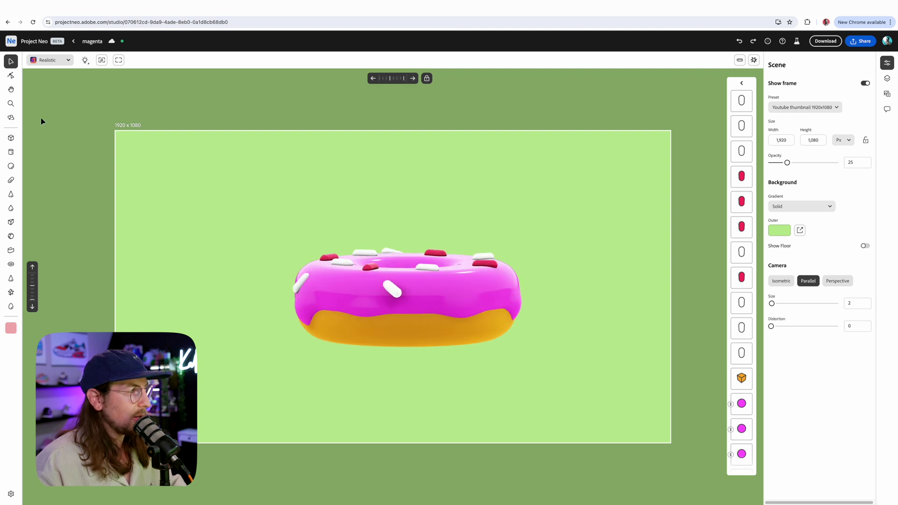
{"action": "left_click", "coordinate": [11, 292]}
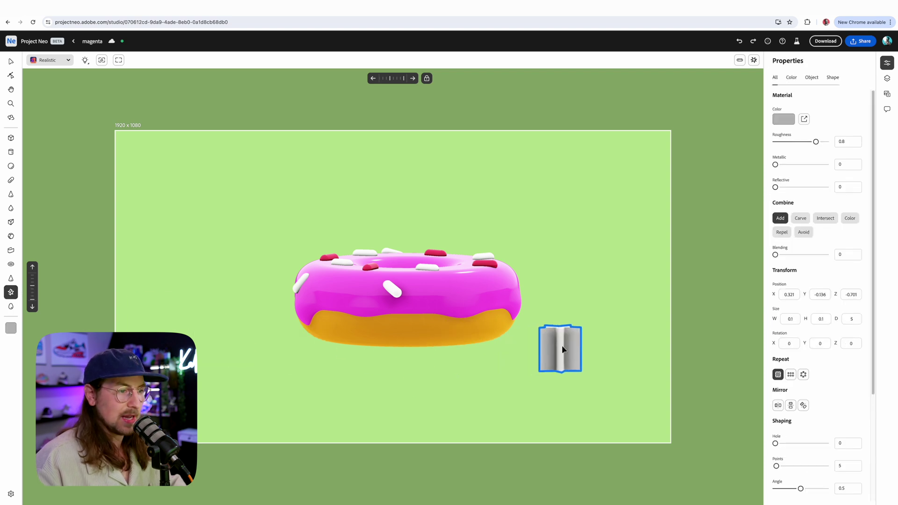
{"action": "left_click", "coordinate": [561, 351]}
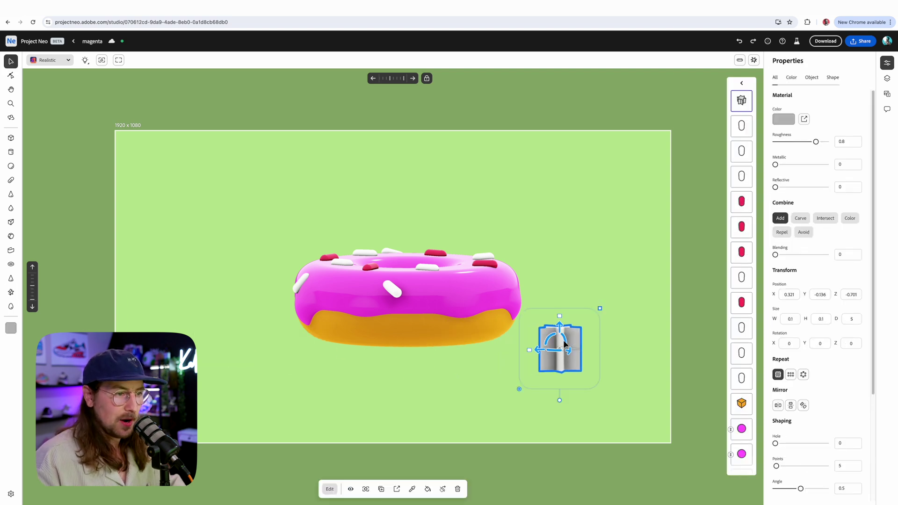
{"action": "left_click_drag", "start_coordinate": [564, 341], "coordinate": [552, 295]}
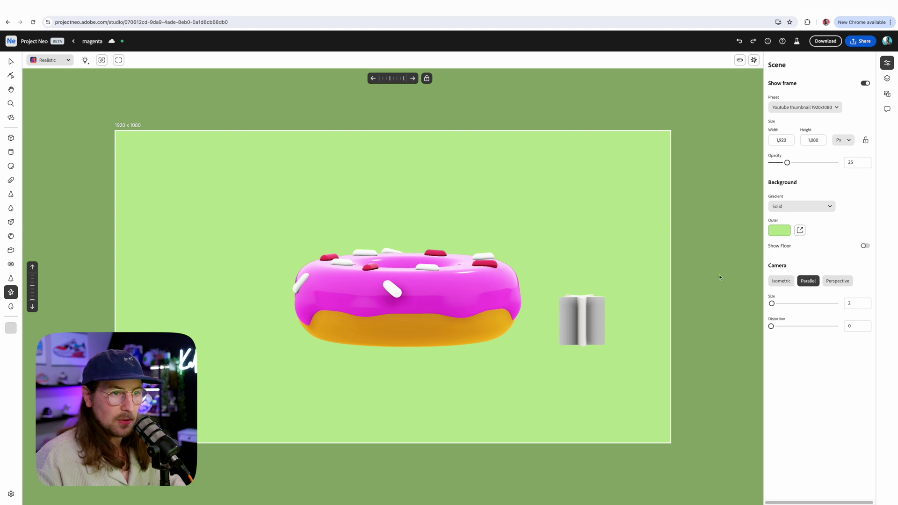
Give the star 27 points and an angle of 0.95, and widen it to about 0.258
{"action": "key", "text": "v"}
{"action": "scroll", "coordinate": [598, 336], "scroll_direction": "up", "scroll_amount": 5, "text": "alt"}
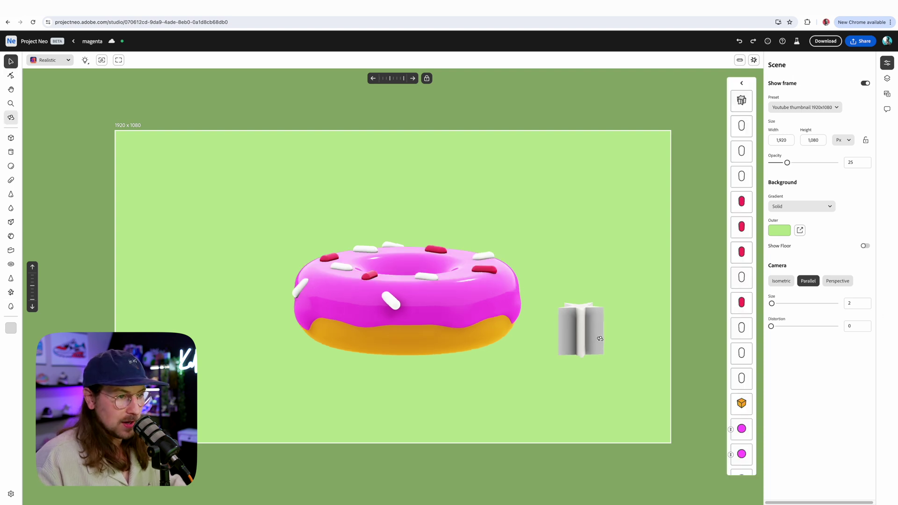
{"action": "left_click", "coordinate": [598, 338]}
{"action": "scroll", "coordinate": [806, 433], "scroll_direction": "down", "scroll_amount": 2}
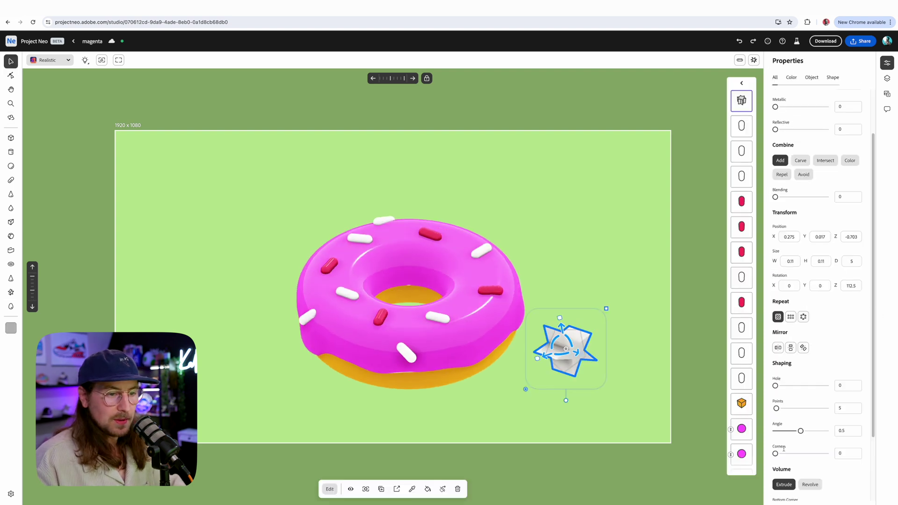
{"action": "left_click_drag", "start_coordinate": [777, 409], "coordinate": [788, 409]}
{"action": "right_click_drag", "start_coordinate": [570, 395], "coordinate": [695, 421]}
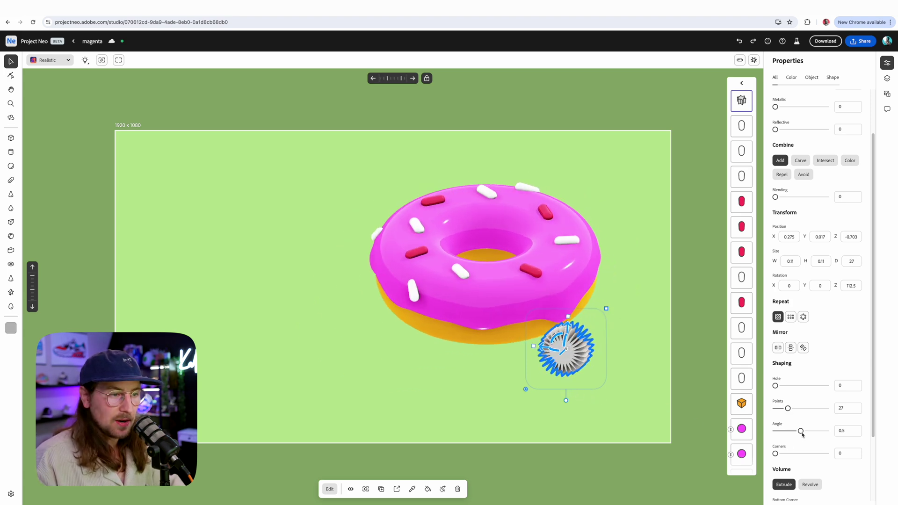
{"action": "left_click_drag", "start_coordinate": [800, 431], "coordinate": [824, 431]}
{"action": "left_click_drag", "start_coordinate": [534, 347], "coordinate": [462, 344]}
{"action": "scroll", "coordinate": [799, 442], "scroll_direction": "down", "scroll_amount": 2}
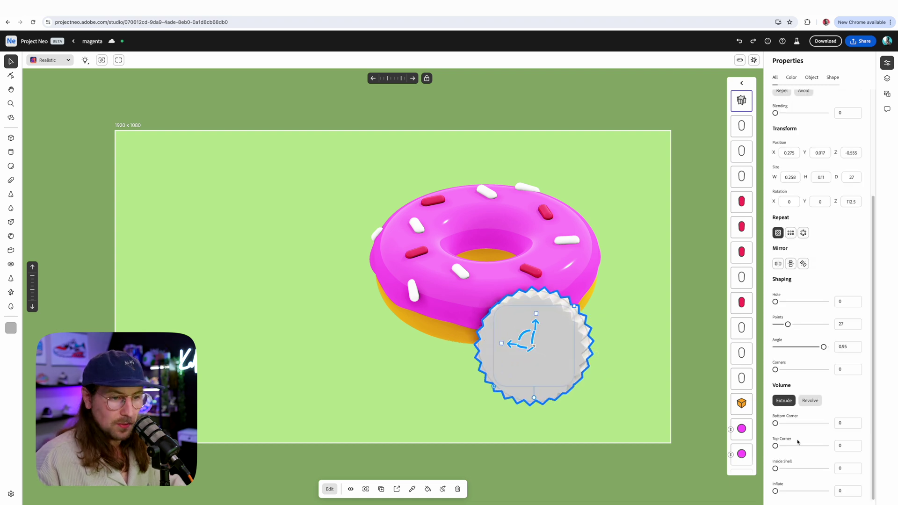
Reduce the star to 14 points and round its corners to about 0.069
{"action": "left_click_drag", "start_coordinate": [775, 370], "coordinate": [776, 370]}
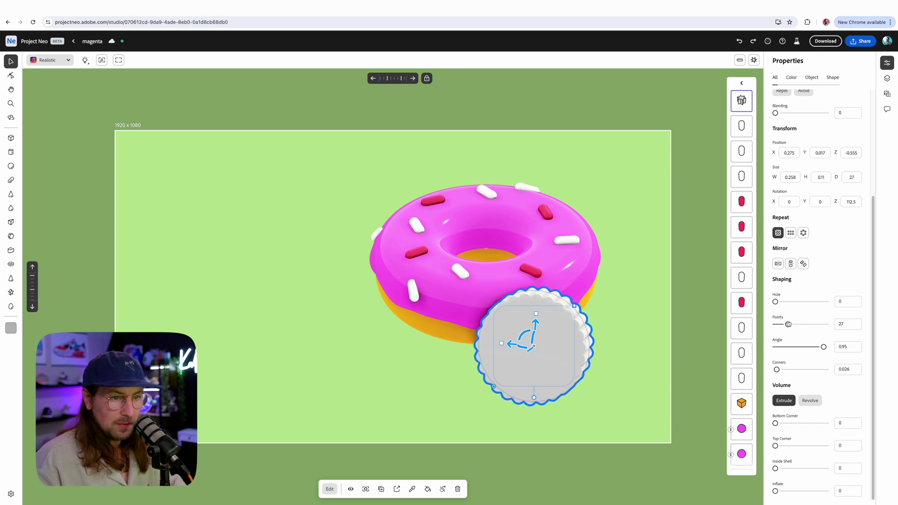
{"action": "left_click_drag", "start_coordinate": [787, 325], "coordinate": [780, 324]}
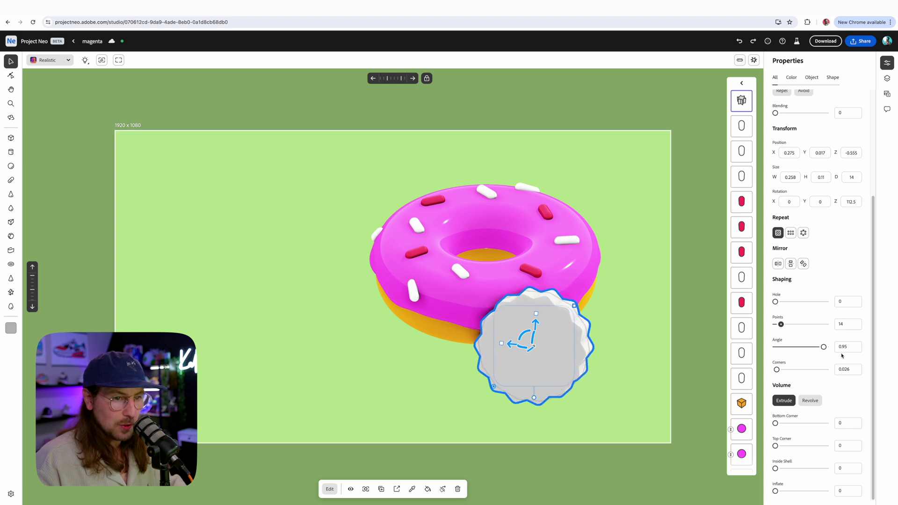
{"action": "left_click_drag", "start_coordinate": [776, 369], "coordinate": [778, 370]}
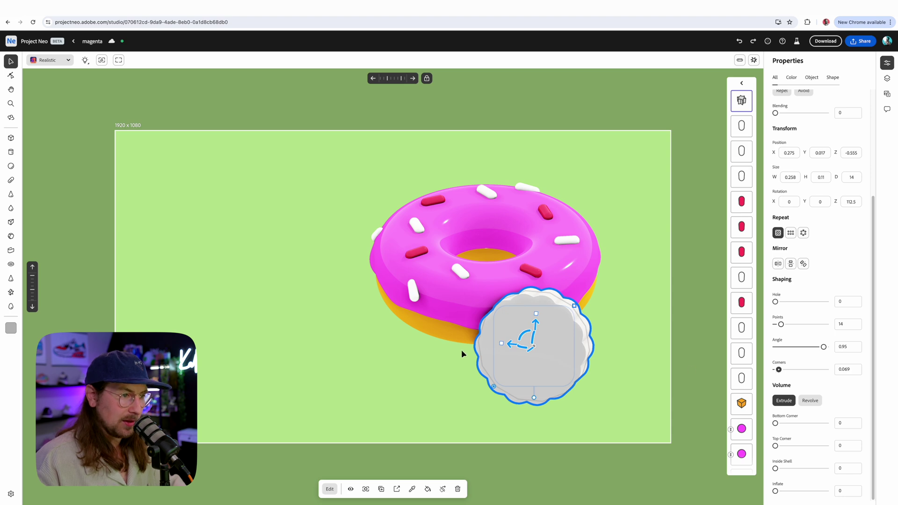
Move the star shape into the donut's ring at about X -0.023 and set it to Carve
{"action": "left_click_drag", "start_coordinate": [510, 348], "coordinate": [482, 346]}
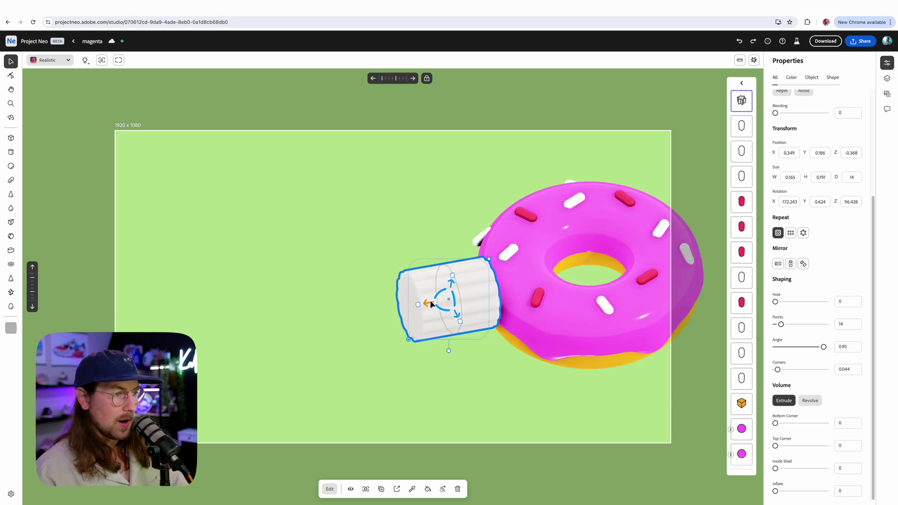
{"action": "left_click_drag", "start_coordinate": [431, 304], "coordinate": [514, 310]}
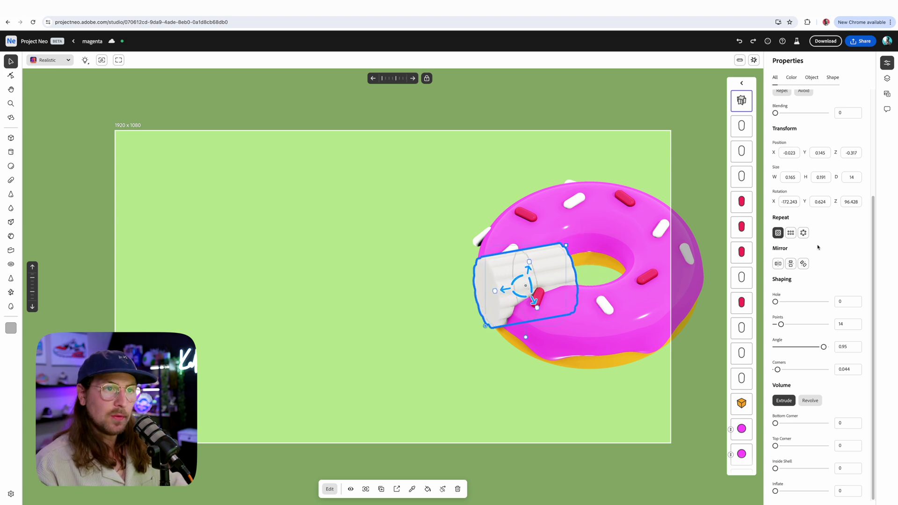
{"action": "scroll", "coordinate": [826, 170], "scroll_direction": "up", "scroll_amount": 3}
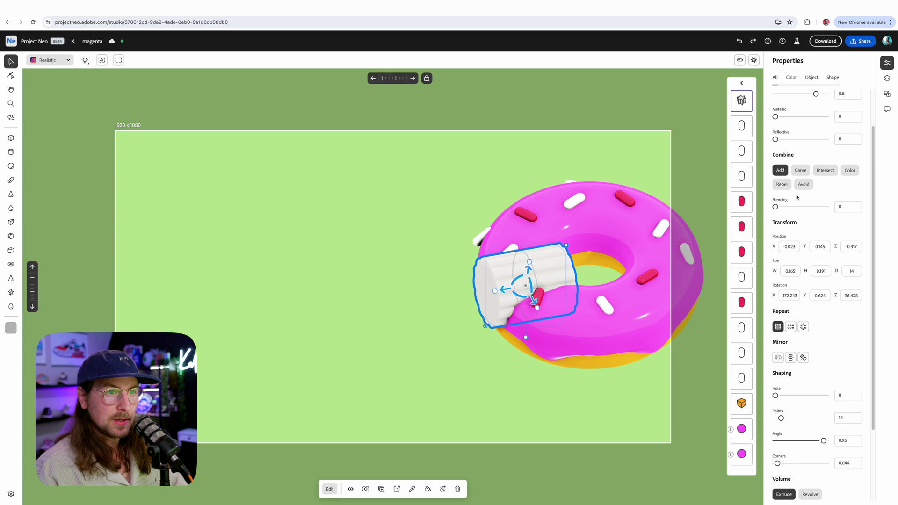
{"action": "left_click", "coordinate": [804, 172]}
Tilt the carving star to an X rotation of about -165.26, size it to about 0.17 by 0.261, and raise it to about Y 0.222
{"action": "right_click_drag", "start_coordinate": [412, 323], "coordinate": [475, 275]}
{"action": "left_click_drag", "start_coordinate": [476, 275], "coordinate": [511, 306], "text": "alt"}
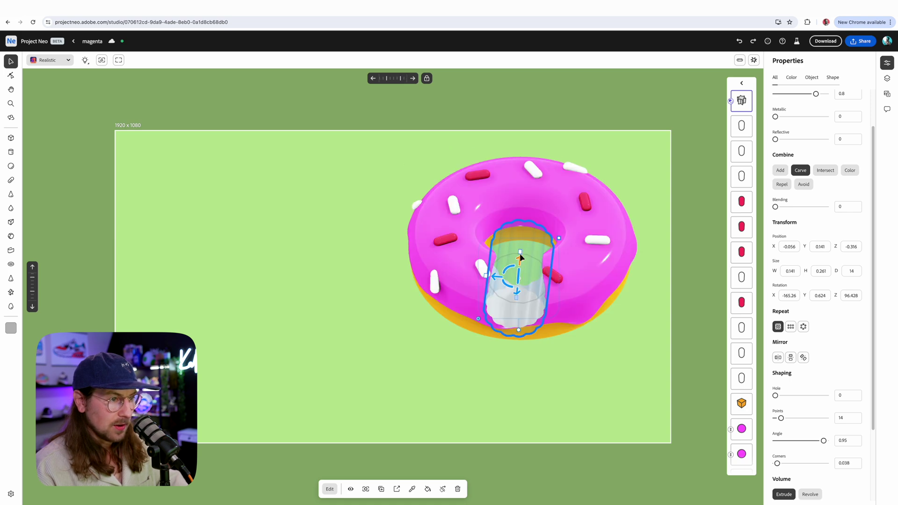
{"action": "left_click_drag", "start_coordinate": [521, 258], "coordinate": [520, 252]}
{"action": "left_click_drag", "start_coordinate": [519, 272], "coordinate": [519, 276]}
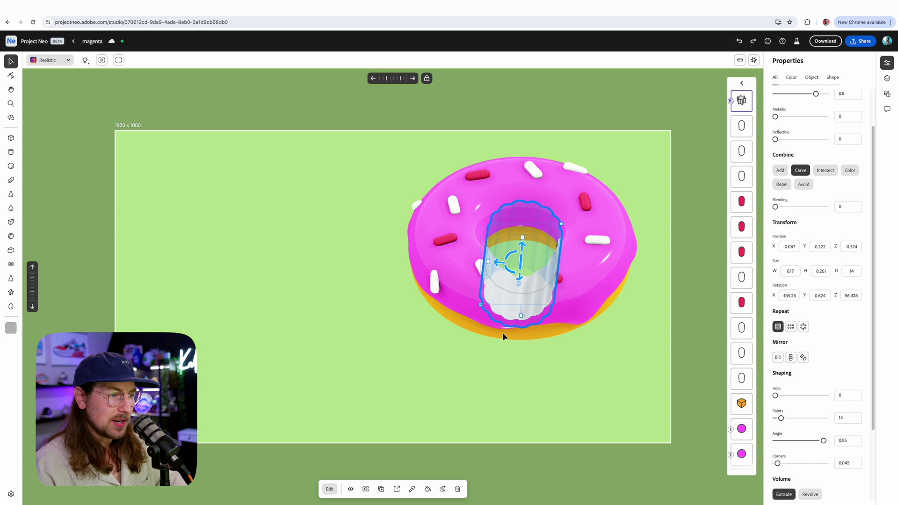
Copy the hex color code of the orange donut base
{"action": "mouse_move", "coordinate": [538, 337]}
{"action": "right_mouse_down"}
{"action": "mouse_move", "coordinate": [522, 314]}
{"action": "mouse_move", "coordinate": [526, 325]}
{"action": "right_mouse_up"}
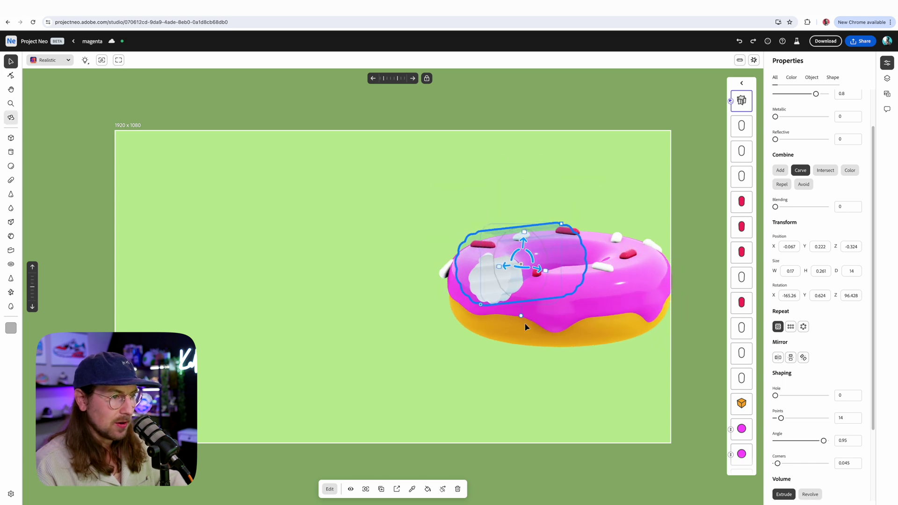
{"action": "left_click", "coordinate": [531, 336]}
{"action": "scroll", "coordinate": [814, 149], "scroll_direction": "up", "scroll_amount": 2}
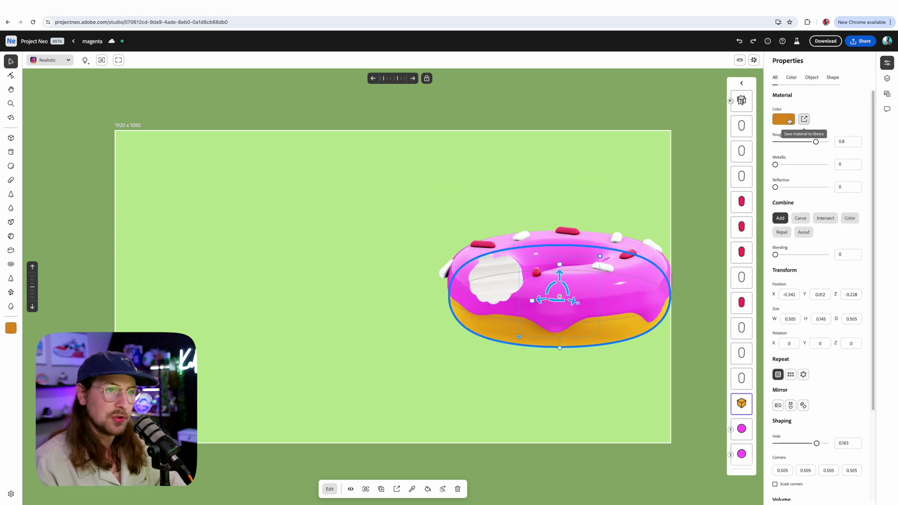
{"action": "left_click", "coordinate": [786, 119]}
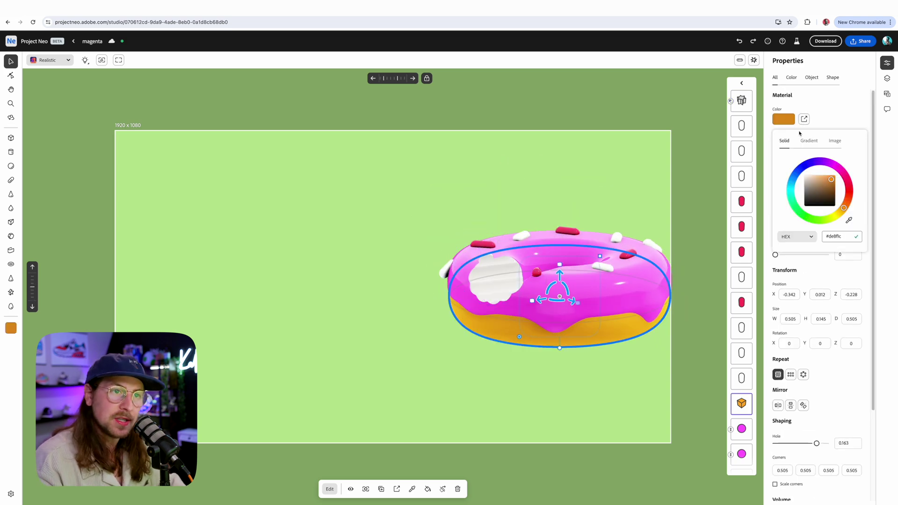
{"action": "left_click", "coordinate": [835, 237]}
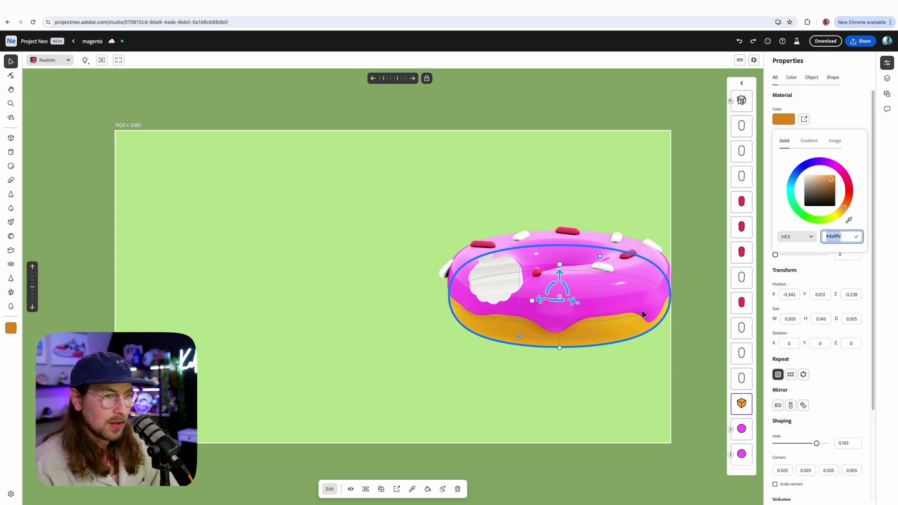
Apply the copied color to the carving star and lighten it to a pale dough yellow
{"action": "left_click", "coordinate": [742, 101]}
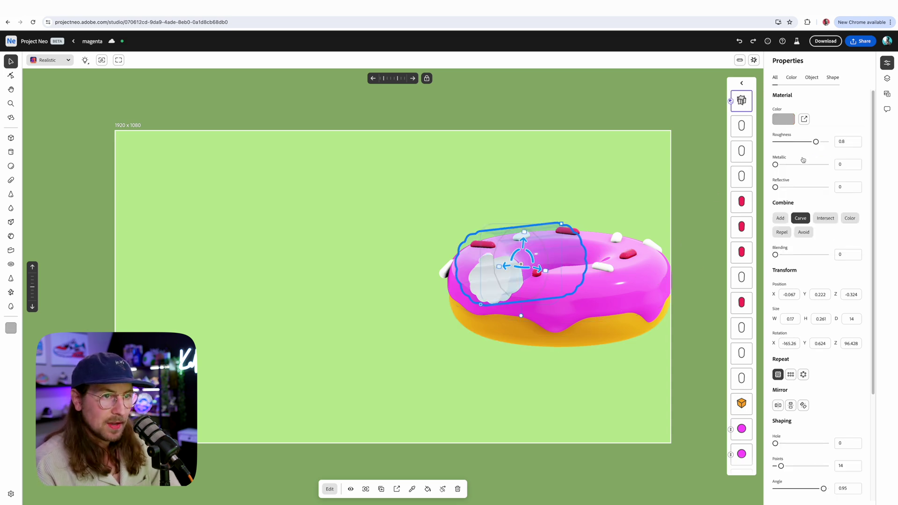
{"action": "left_click", "coordinate": [783, 120]}
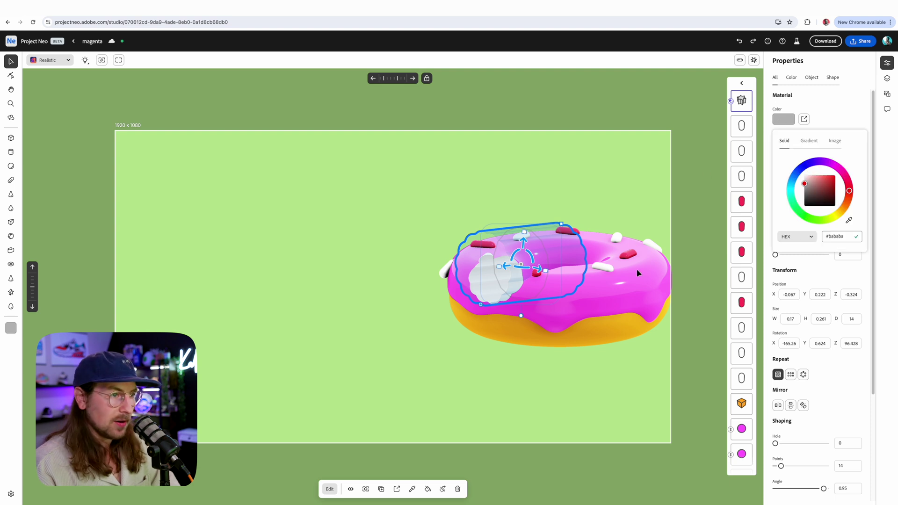
{"action": "double_click", "coordinate": [835, 236]}
{"action": "key", "text": "super+v"}
{"action": "left_click_drag", "start_coordinate": [827, 178], "coordinate": [822, 176]}
{"action": "left_click", "coordinate": [347, 329]}
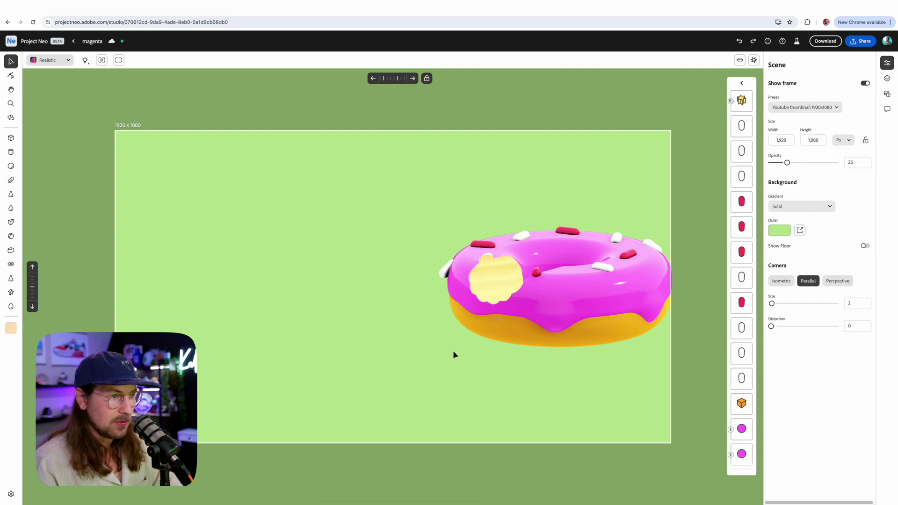
Move the red sprinkle at the bite's edge onto uncut icing, at about X -0.194 and Z -0.566
{"action": "right_click_drag", "start_coordinate": [456, 355], "coordinate": [491, 353]}
{"action": "left_click_drag", "start_coordinate": [490, 354], "coordinate": [505, 358]}
{"action": "right_click_drag", "start_coordinate": [505, 358], "coordinate": [493, 359]}
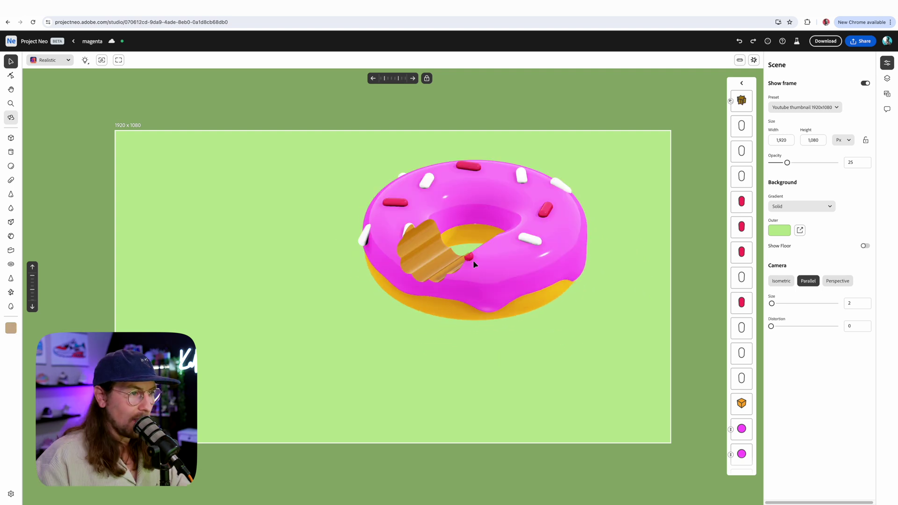
{"action": "left_click", "coordinate": [471, 259]}
{"action": "left_click", "coordinate": [471, 261]}
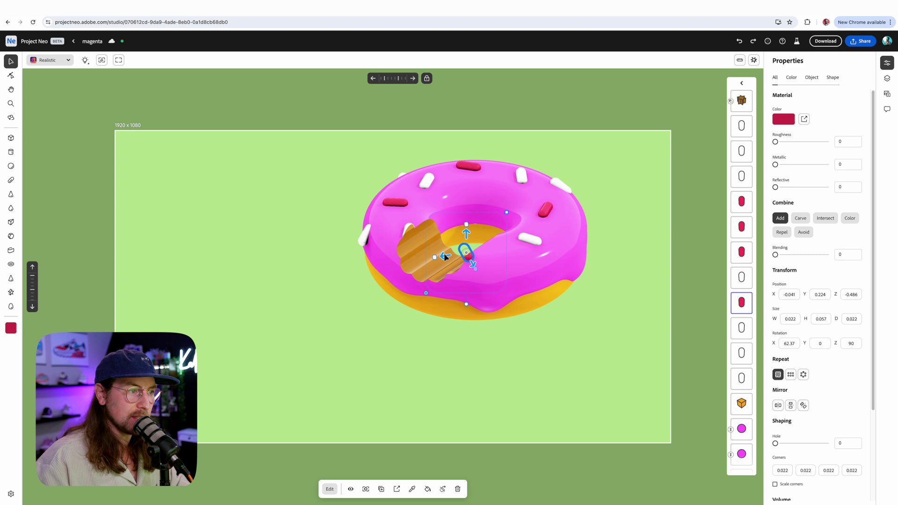
{"action": "left_click_drag", "start_coordinate": [446, 257], "coordinate": [481, 252]}
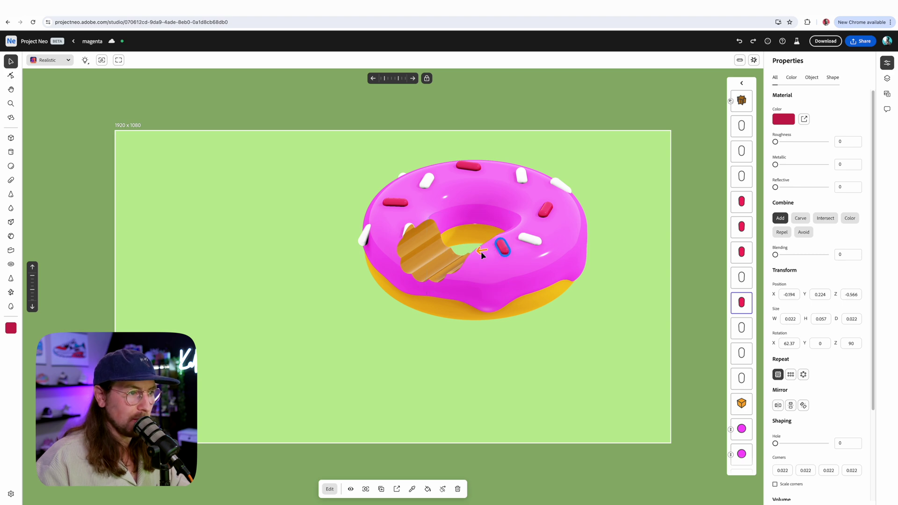
Remove the white sprinkle that the bite cuts through
{"action": "left_click", "coordinate": [406, 226]}
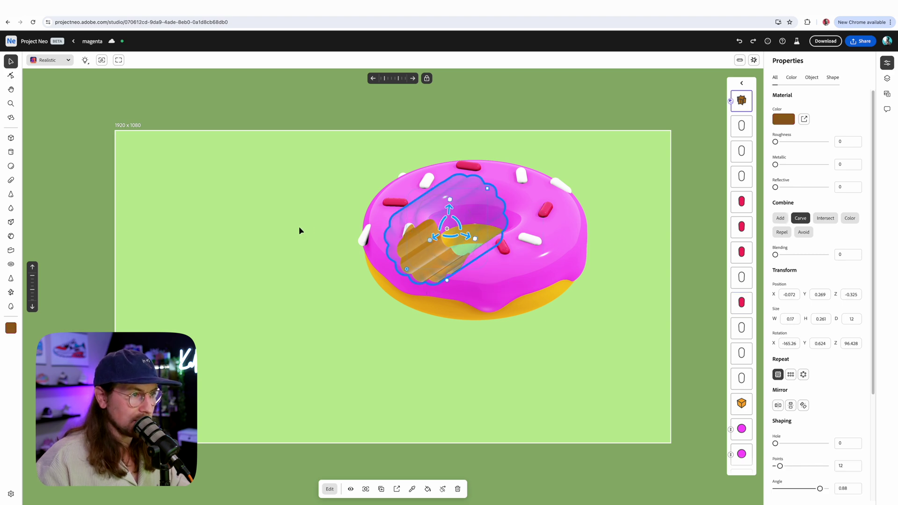
{"action": "scroll", "coordinate": [329, 243], "scroll_direction": "left", "scroll_amount": 10}
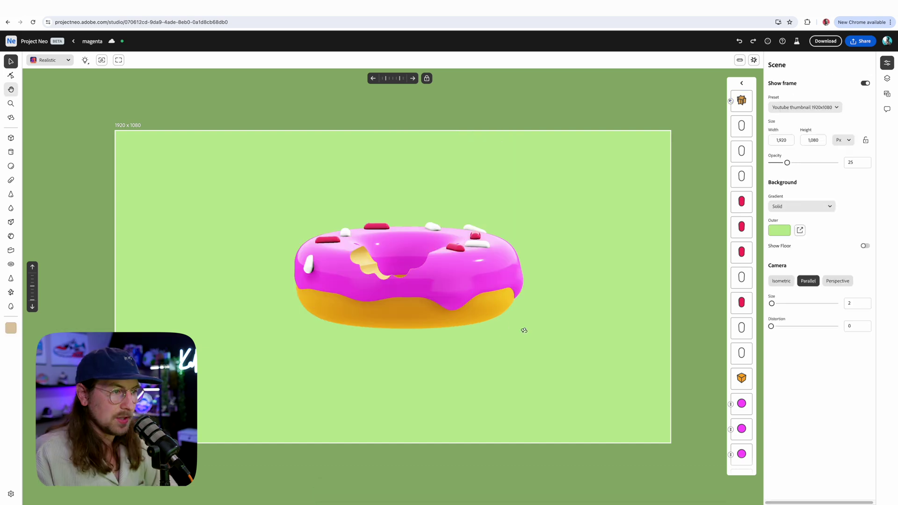
{"action": "scroll", "coordinate": [529, 331], "scroll_direction": "left", "scroll_amount": 10}
{"action": "scroll", "coordinate": [499, 334], "scroll_direction": "right", "scroll_amount": 10}
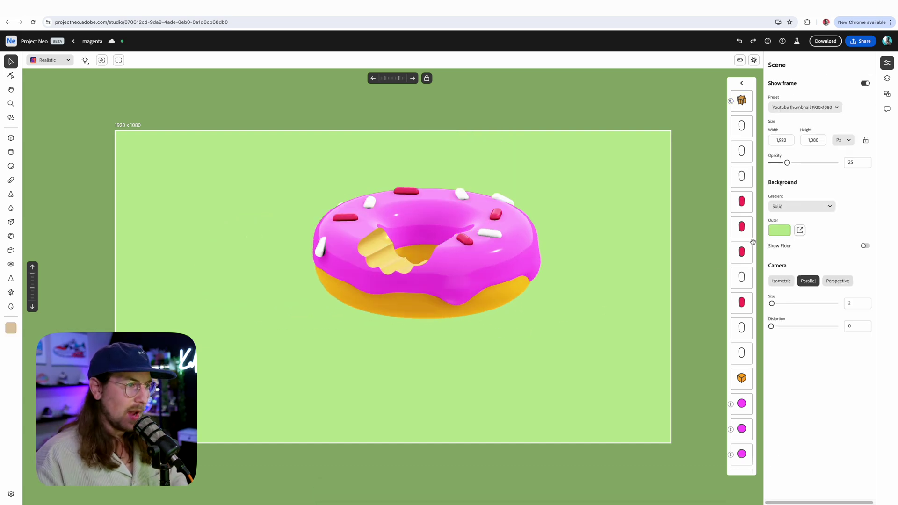
Change the scene background from green to a bright, saturated cyan
{"action": "left_click", "coordinate": [779, 231]}
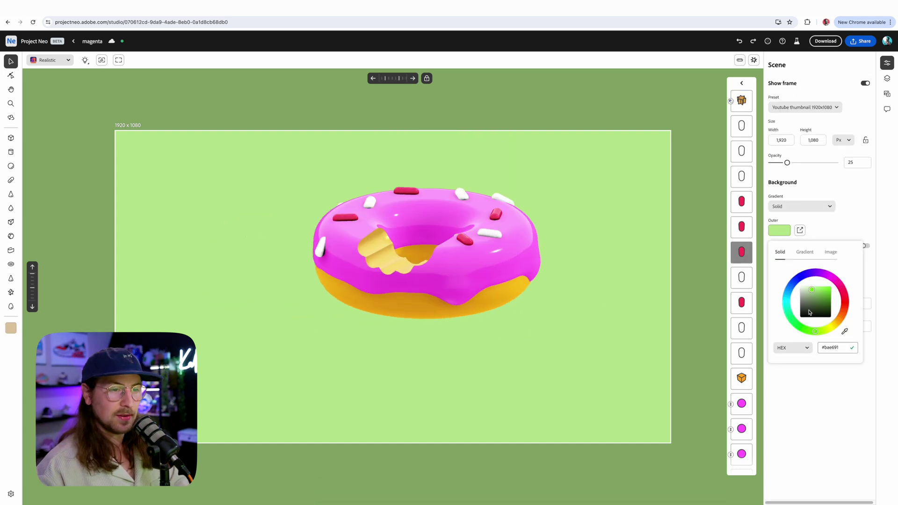
{"action": "left_click", "coordinate": [788, 300]}
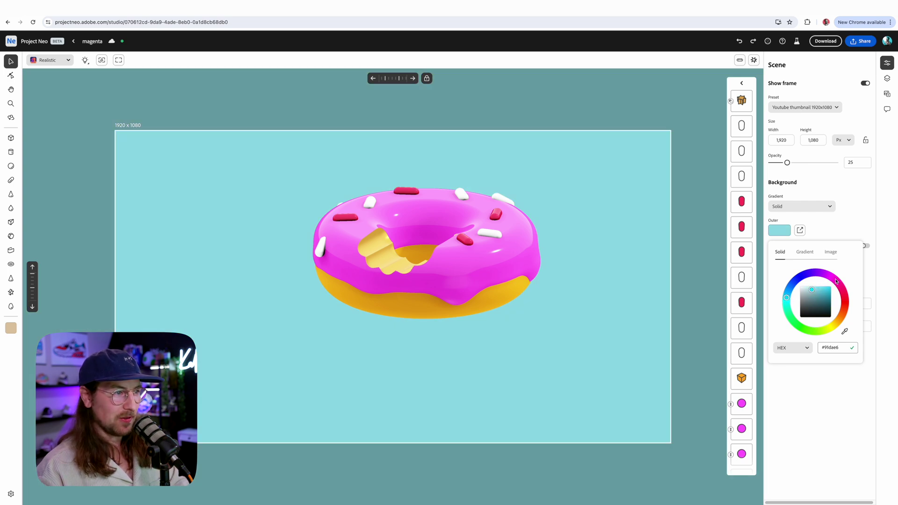
{"action": "left_click", "coordinate": [837, 281]}
{"action": "left_click", "coordinate": [787, 298]}
{"action": "left_click_drag", "start_coordinate": [813, 290], "coordinate": [820, 290]}
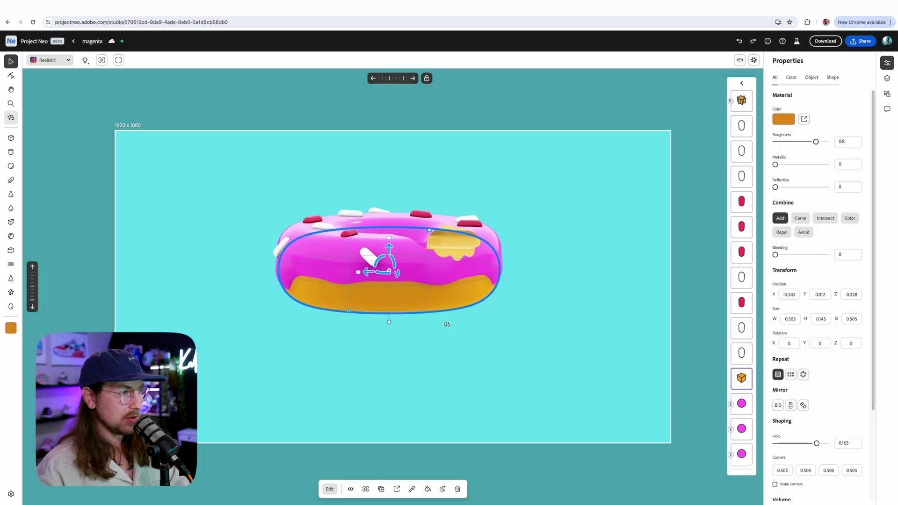
Try the Expressive style on the donut with an outline thickness of 3
{"action": "right_click_drag", "start_coordinate": [446, 322], "coordinate": [501, 349]}
{"action": "left_click", "coordinate": [327, 324]}
{"action": "left_click_drag", "start_coordinate": [328, 324], "coordinate": [417, 331]}
{"action": "left_click", "coordinate": [58, 63]}
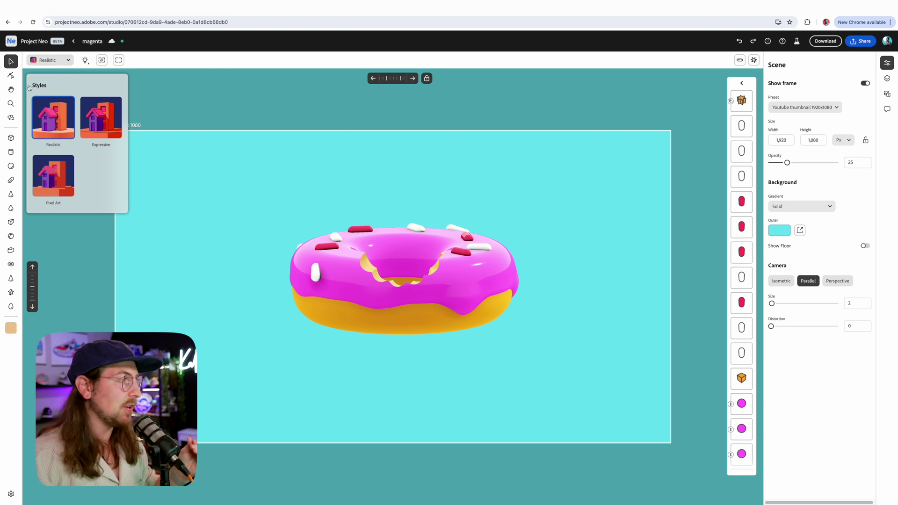
{"action": "left_click", "coordinate": [94, 109]}
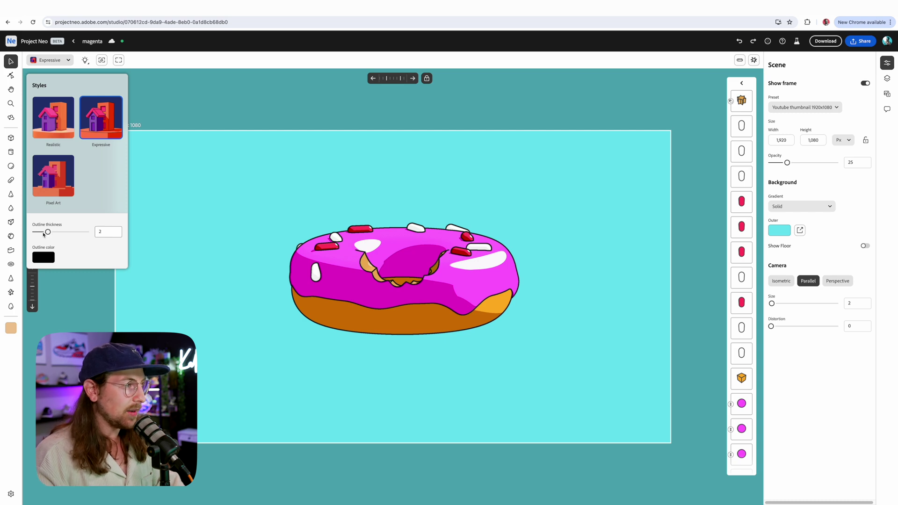
{"action": "left_click_drag", "start_coordinate": [43, 235], "coordinate": [58, 236]}
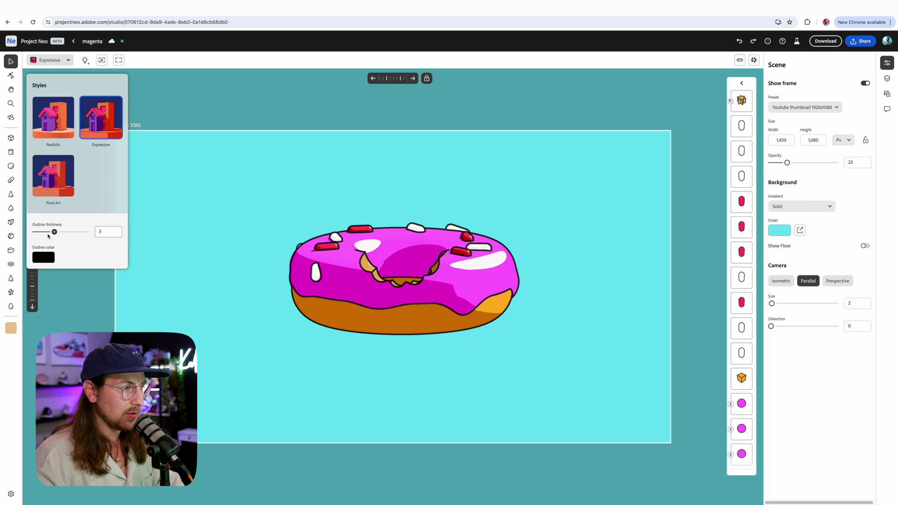
{"action": "left_click", "coordinate": [158, 203]}
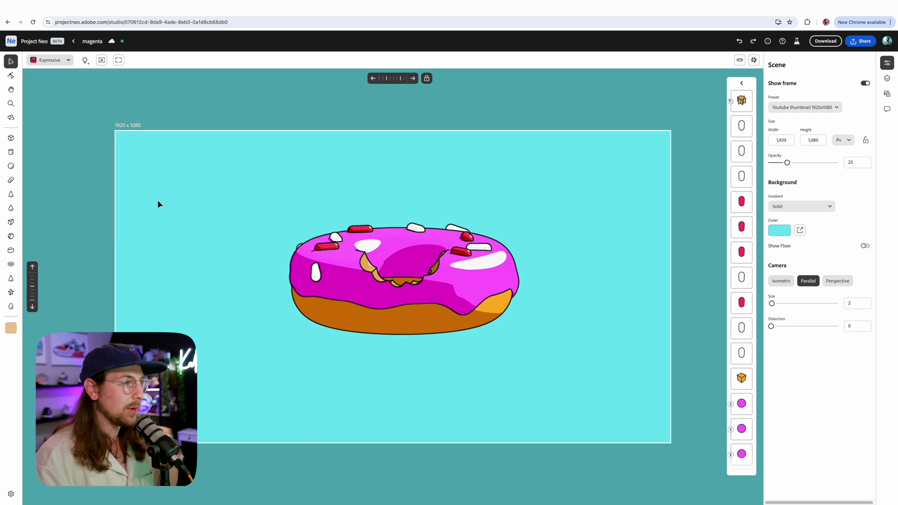
Try the Pixel Art style with a pixel count of 256 and return to the Realistic style
{"action": "left_click", "coordinate": [49, 60]}
{"action": "left_click", "coordinate": [61, 177]}
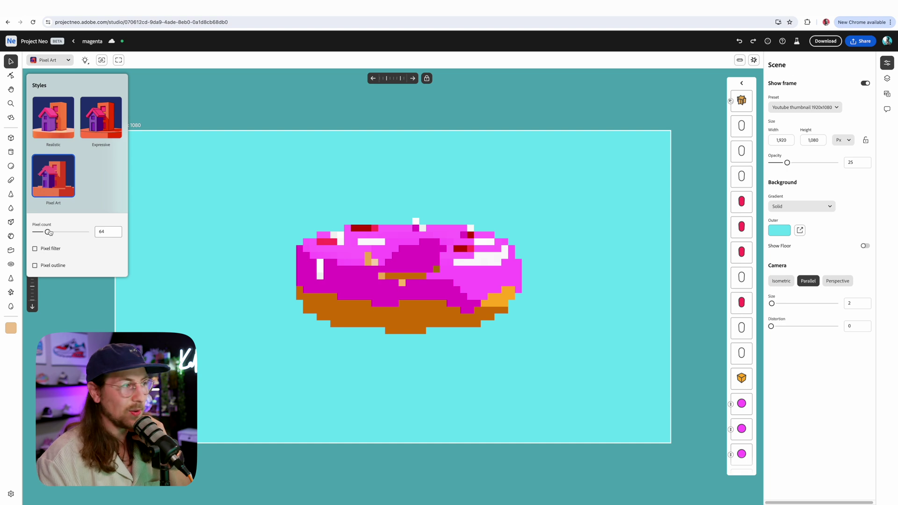
{"action": "left_click_drag", "start_coordinate": [64, 233], "coordinate": [106, 239]}
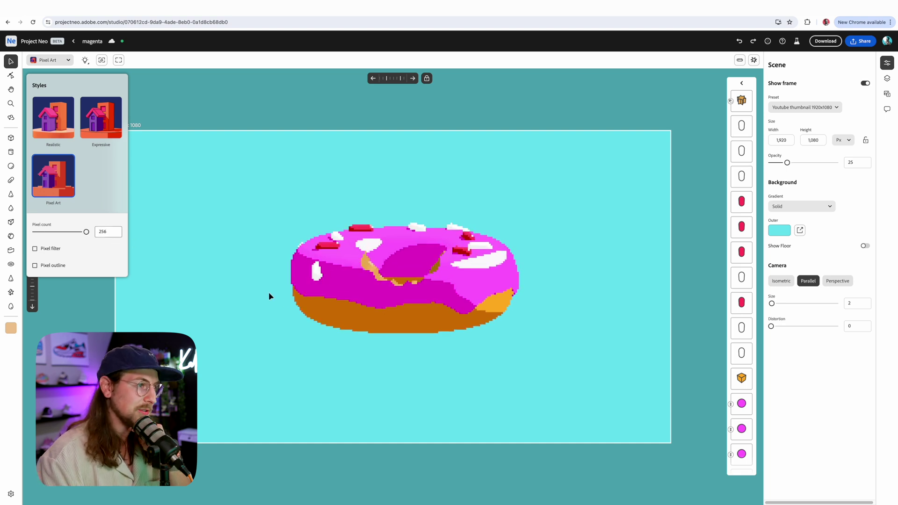
{"action": "left_click", "coordinate": [48, 115]}
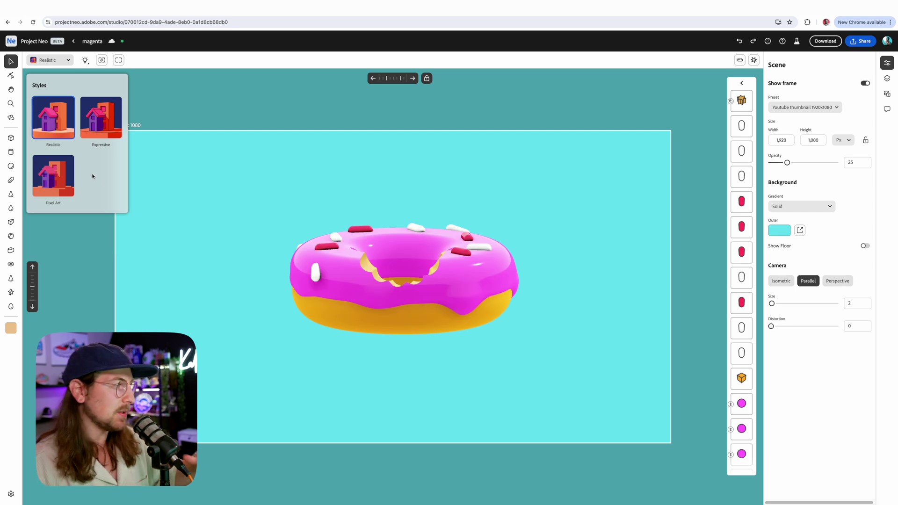
Review the download options, including the MP4 video settings, and the sharing options
{"action": "left_click", "coordinate": [826, 42]}
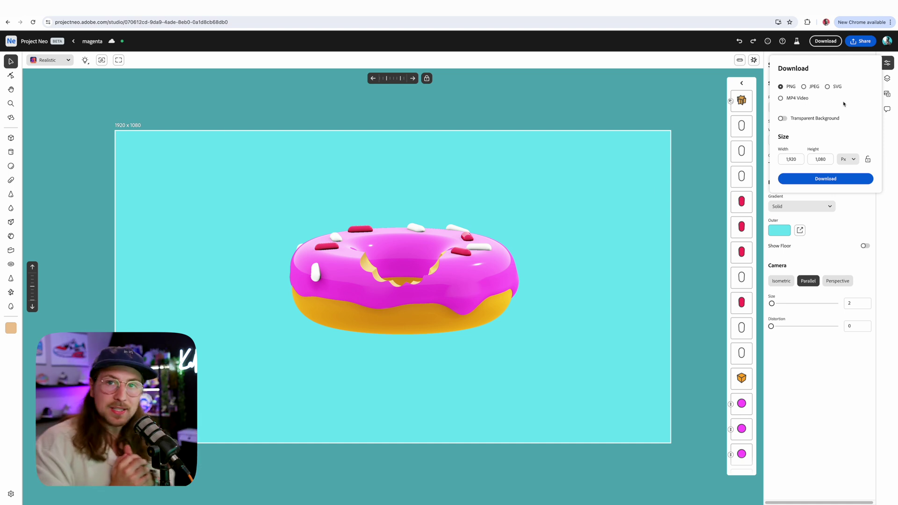
{"action": "left_click", "coordinate": [781, 99]}
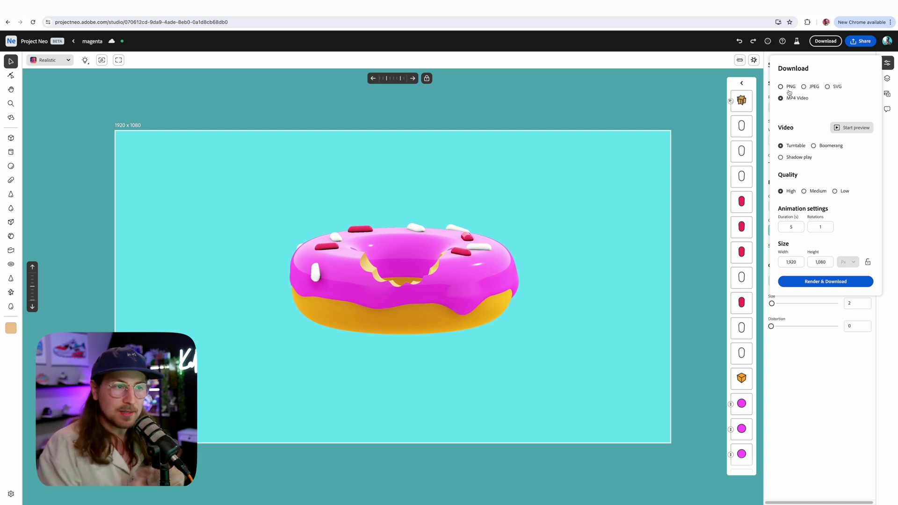
{"action": "left_click", "coordinate": [724, 44]}
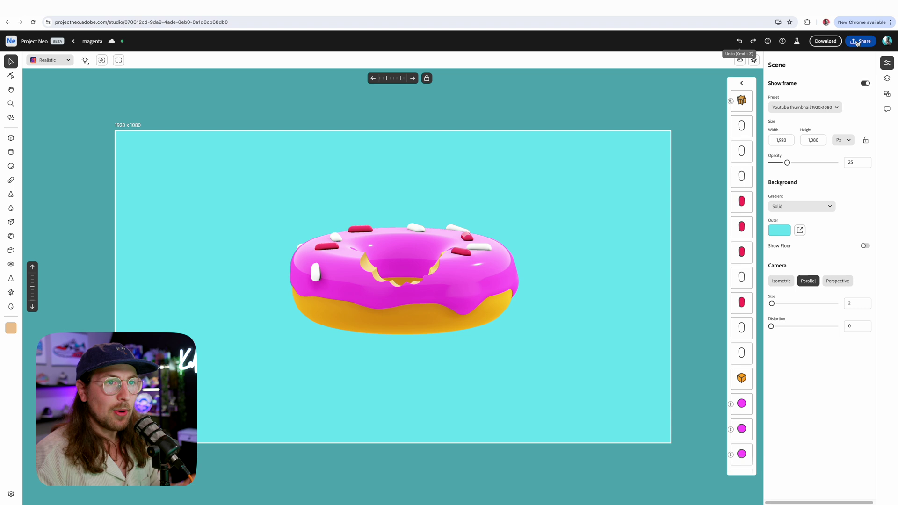
{"action": "left_click", "coordinate": [857, 42]}
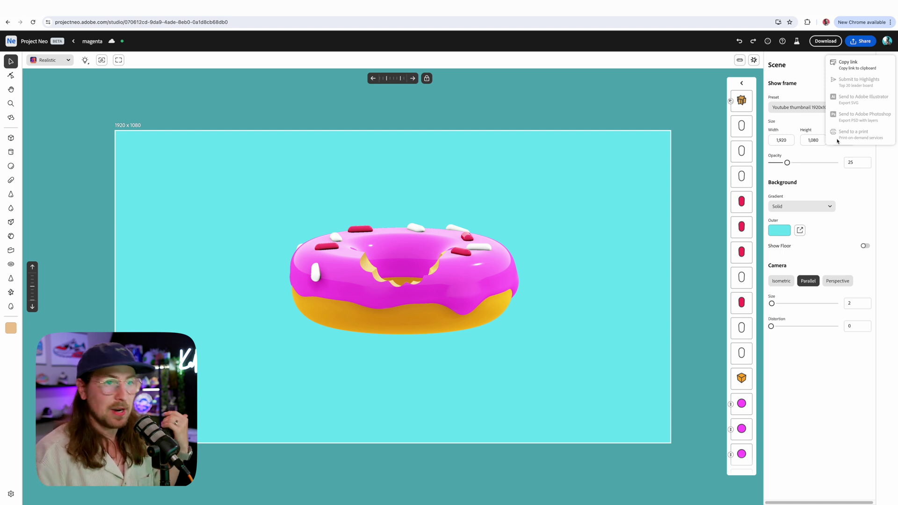
{"action": "left_click", "coordinate": [689, 105]}
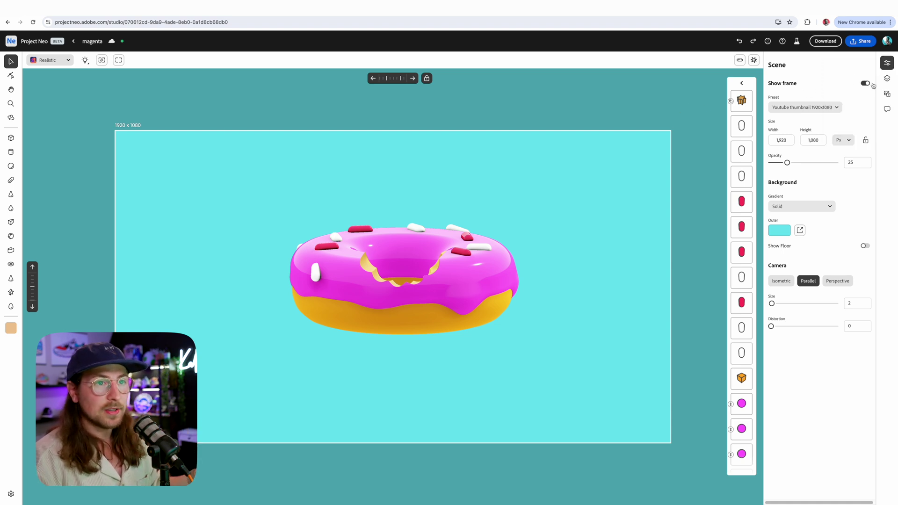
{"action": "left_click", "coordinate": [888, 79]}
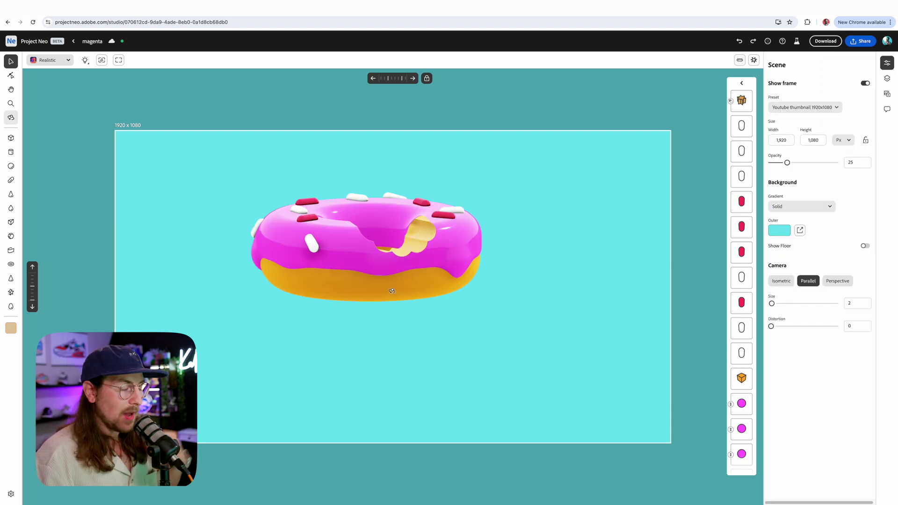
{"action": "right_click_drag", "start_coordinate": [391, 291], "coordinate": [360, 293]}
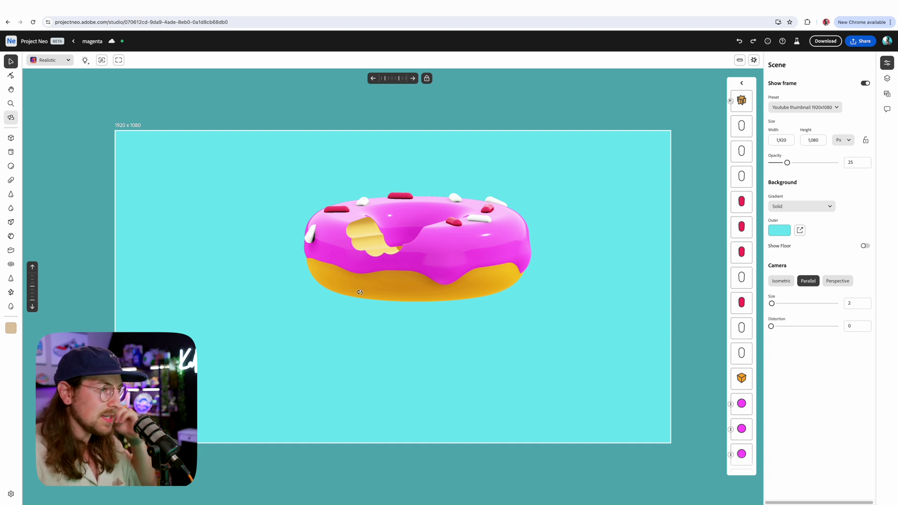
{"action": "left_click_drag", "start_coordinate": [359, 293], "coordinate": [441, 283]}
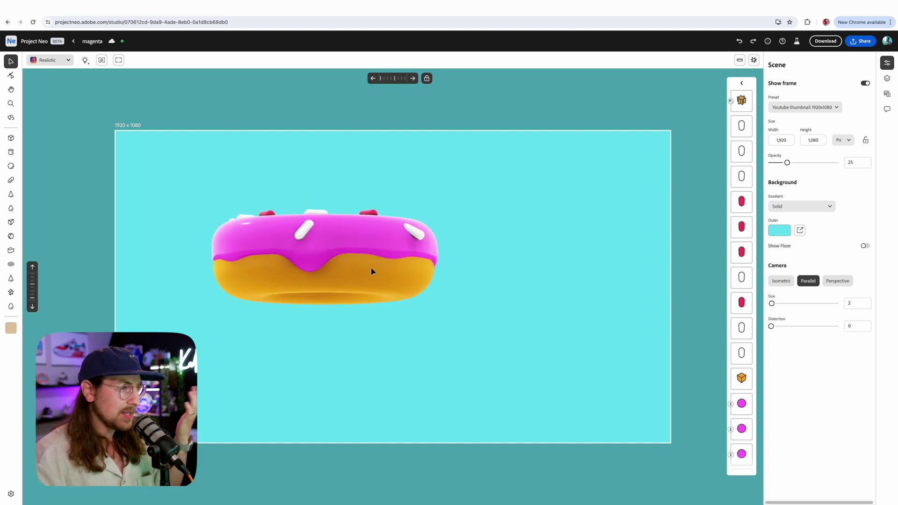
{"action": "key", "text": "o"}
{"action": "left_click_drag", "start_coordinate": [372, 271], "coordinate": [303, 281]}
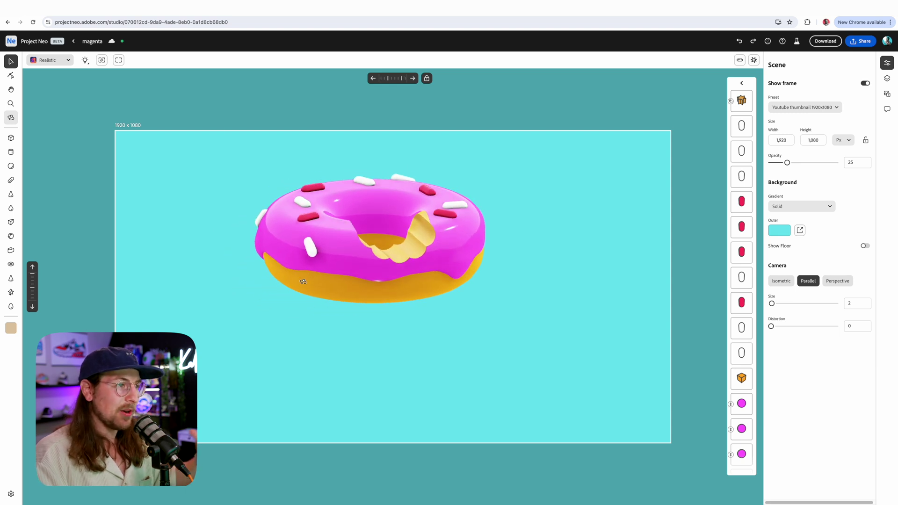